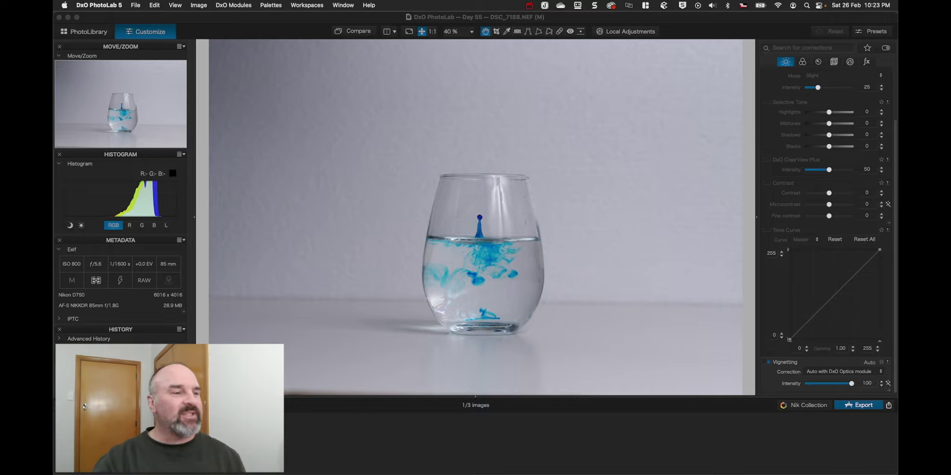
# - Browse the dye-drop photos of the water glass and return to DSC_7188.NEF for editing
pyautogui.click(480, 285)
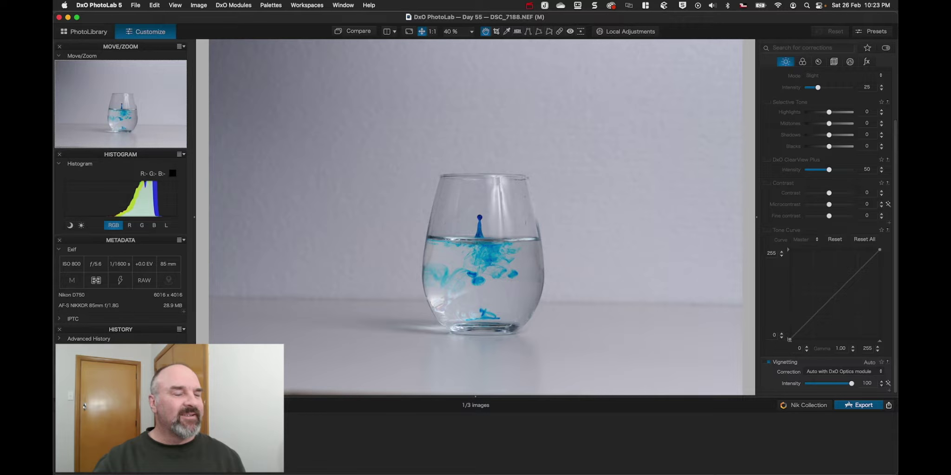
pyautogui.press('Left')
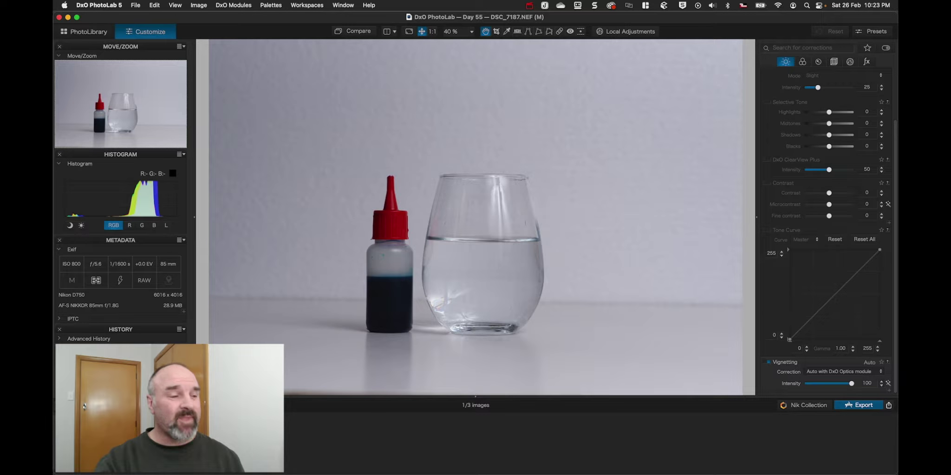
pyautogui.press('Left')
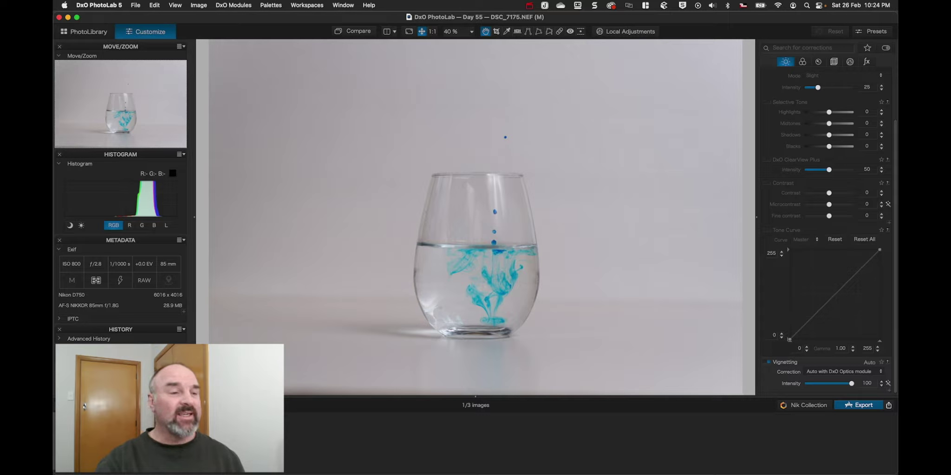
pyautogui.press('Right')
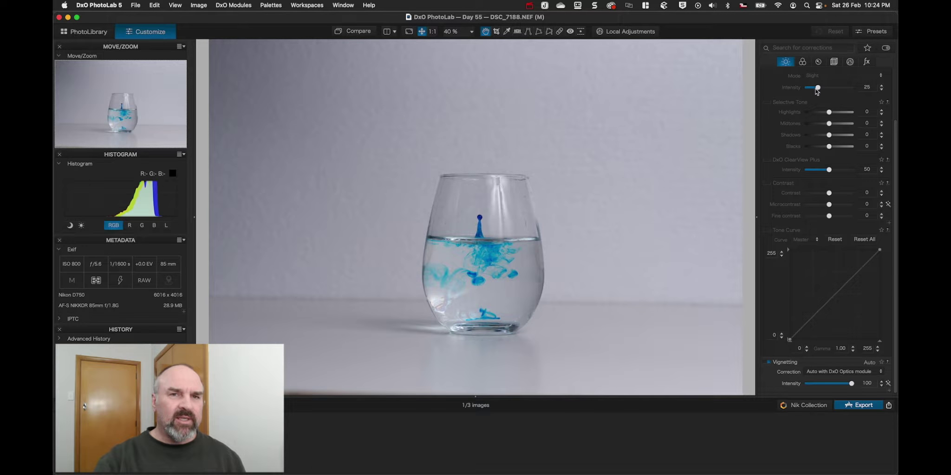
# - Enable manual exposure compensation at 0.70 and turn on uniform DxO Smart Lighting in Slight mode
pyautogui.scroll(3, 817, 98)
pyautogui.click(767, 75)
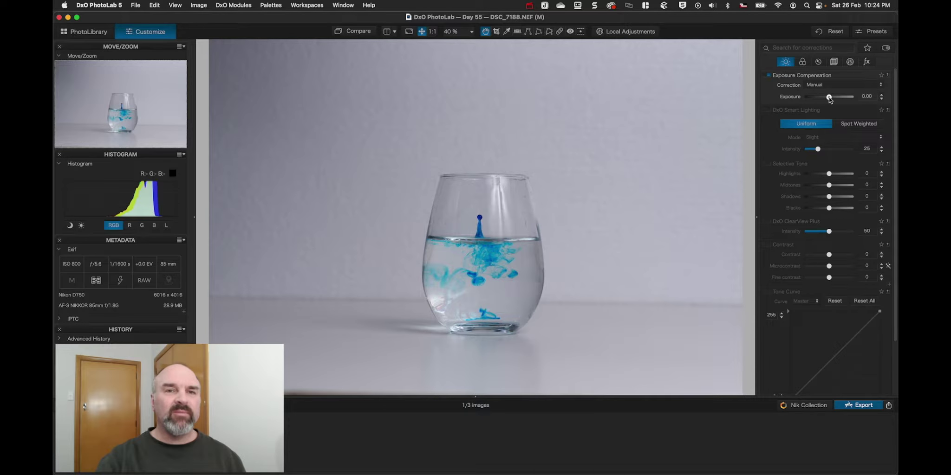
pyautogui.moveTo(828, 97); pyautogui.dragTo(834, 99)
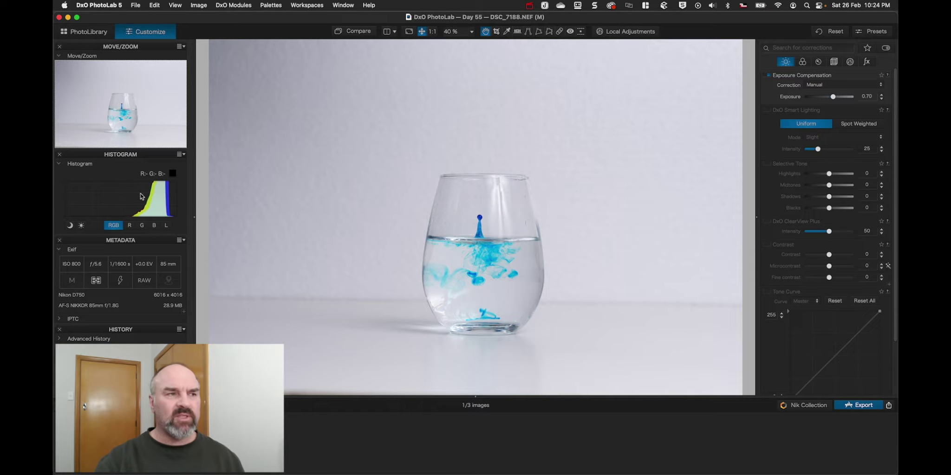
pyautogui.click(768, 111)
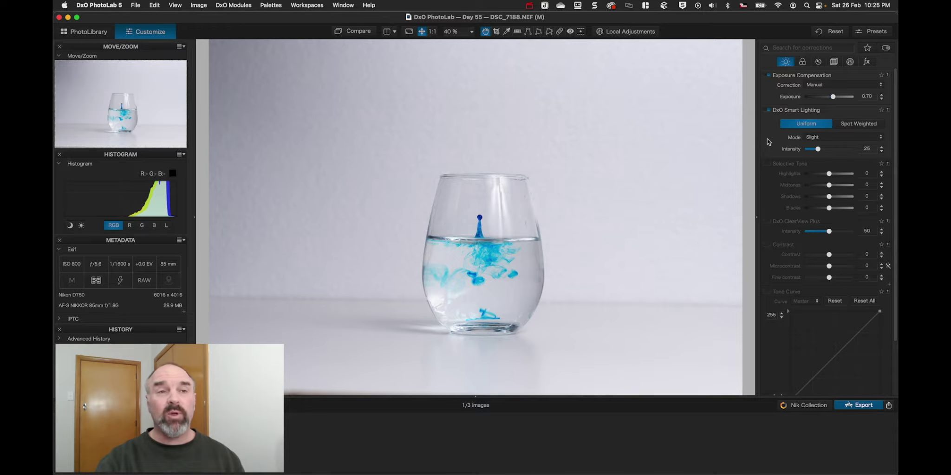
# - Add a local adjustment control point on the photo's dark upper-left background and raise its exposure to about 0.91
pyautogui.click(618, 32)
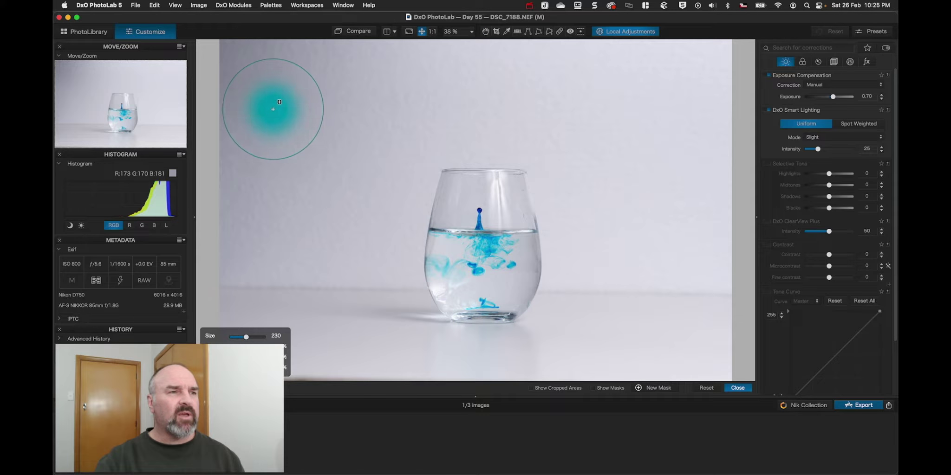
pyautogui.rightClick(265, 104)
pyautogui.click(262, 84)
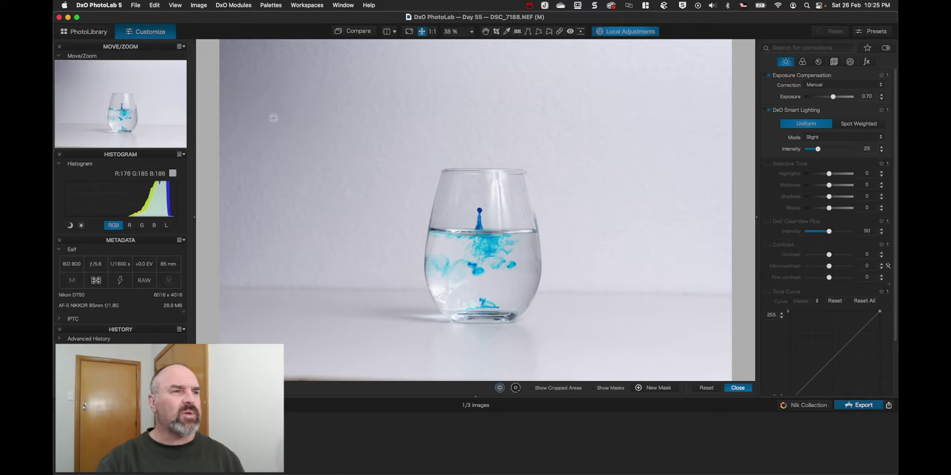
pyautogui.click(242, 66)
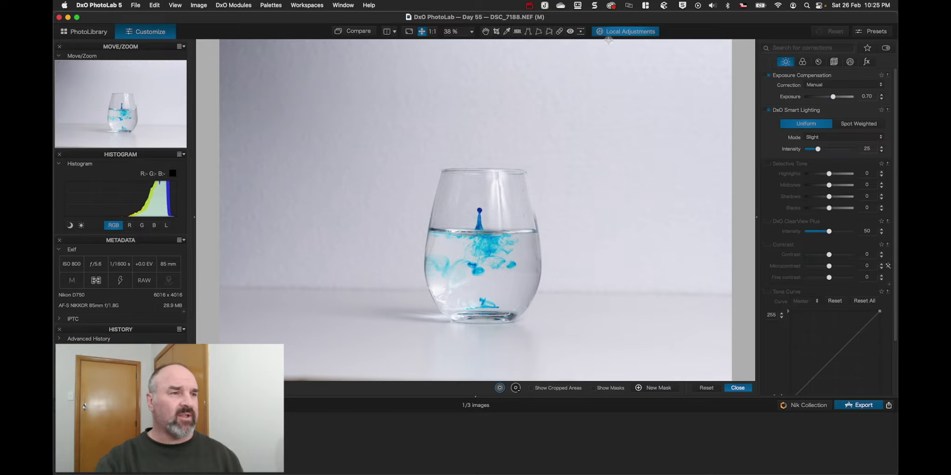
pyautogui.moveTo(269, 109); pyautogui.dragTo(270, 105)
pyautogui.moveTo(269, 104); pyautogui.dragTo(268, 103)
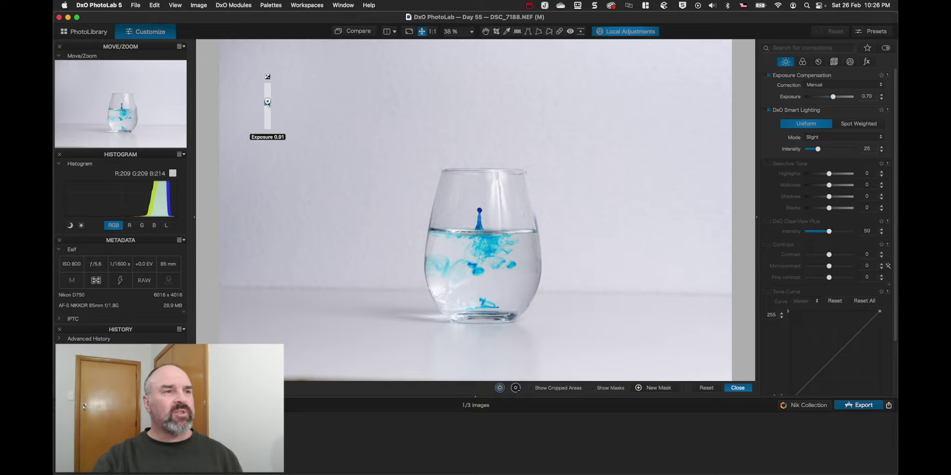
pyautogui.click(365, 33)
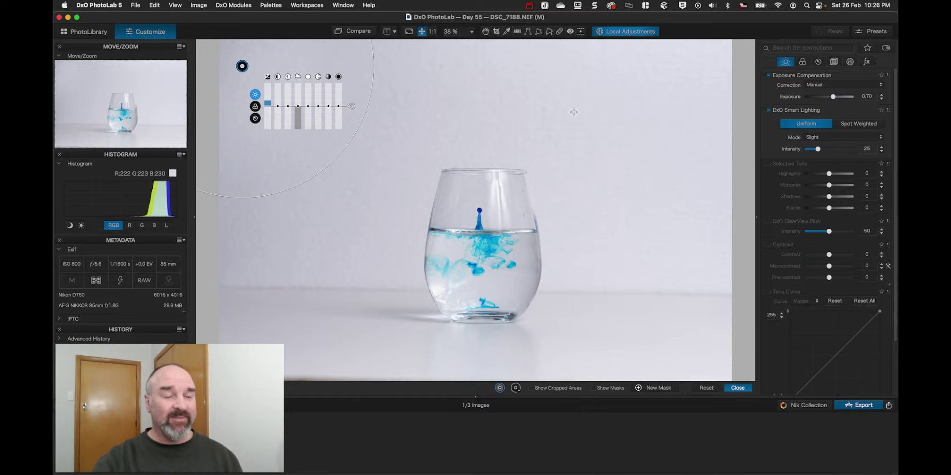
# - Place the horizon line along the table's back edge, with one end on either side of the glass
pyautogui.click(517, 31)
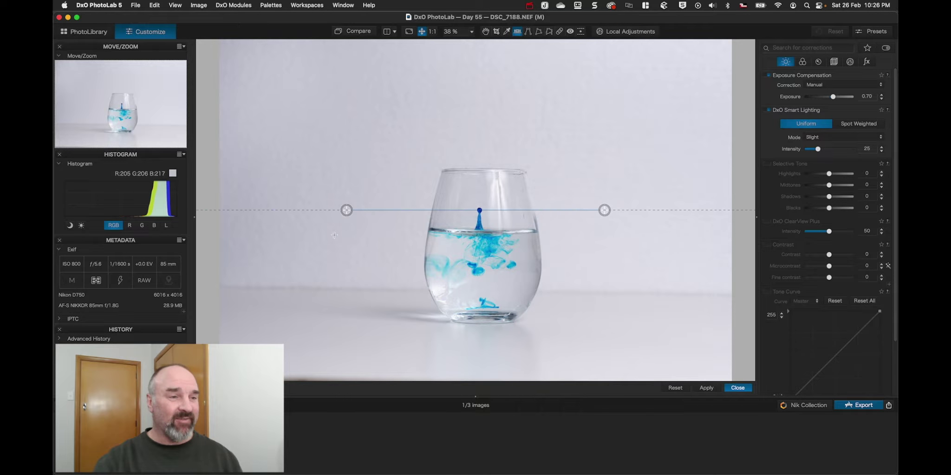
pyautogui.moveTo(348, 212); pyautogui.dragTo(290, 286)
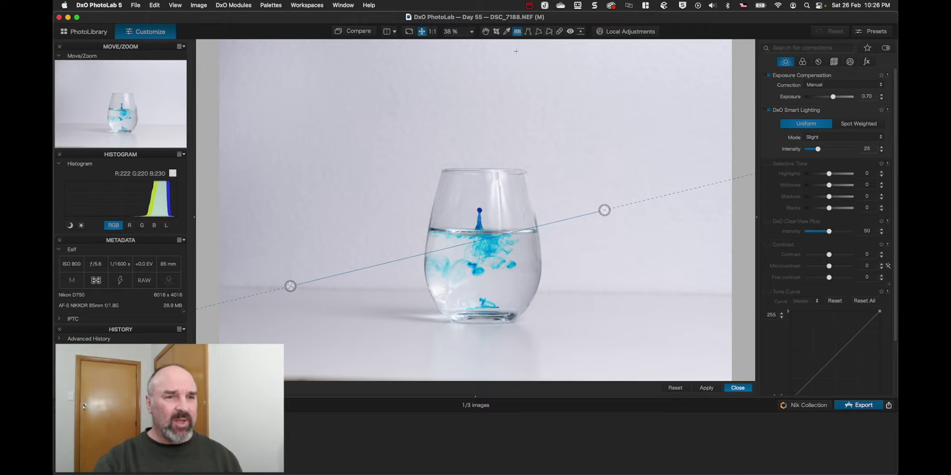
pyautogui.moveTo(604, 210); pyautogui.dragTo(647, 291)
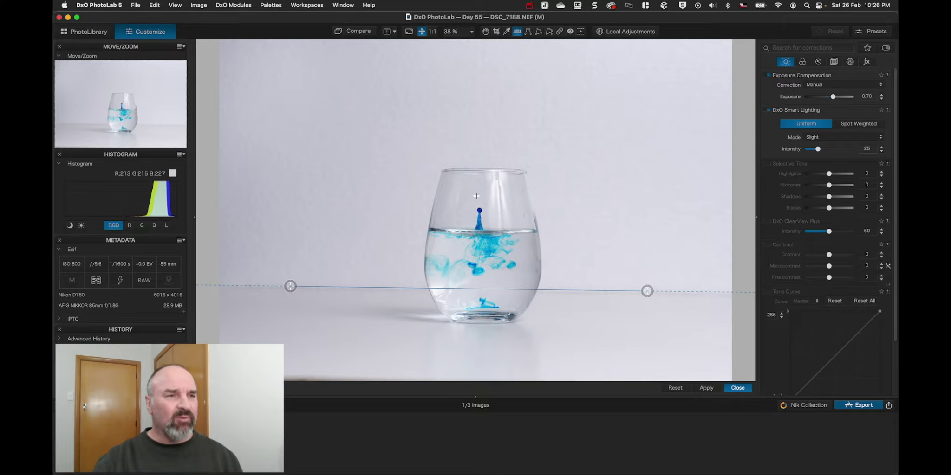
# - Fine-tune both ends of the horizon line against the table edge at 100% view and apply the leveling
pyautogui.click(432, 31)
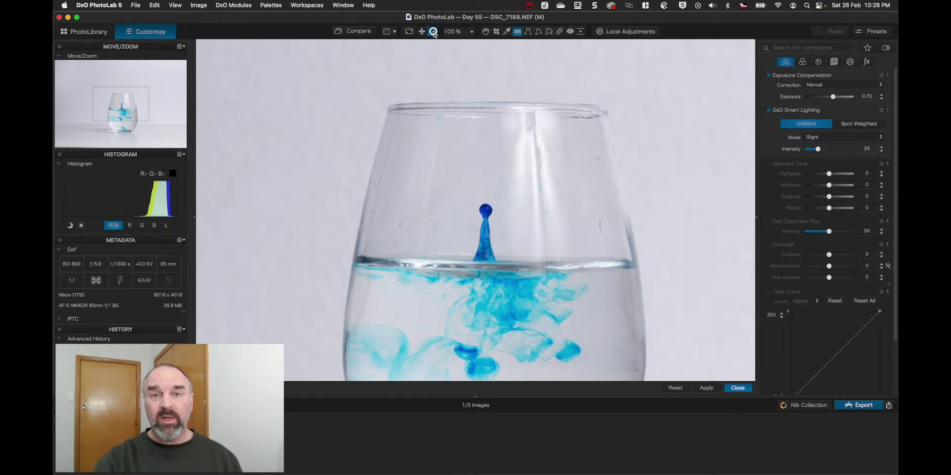
pyautogui.scroll(-5, 419, 239)
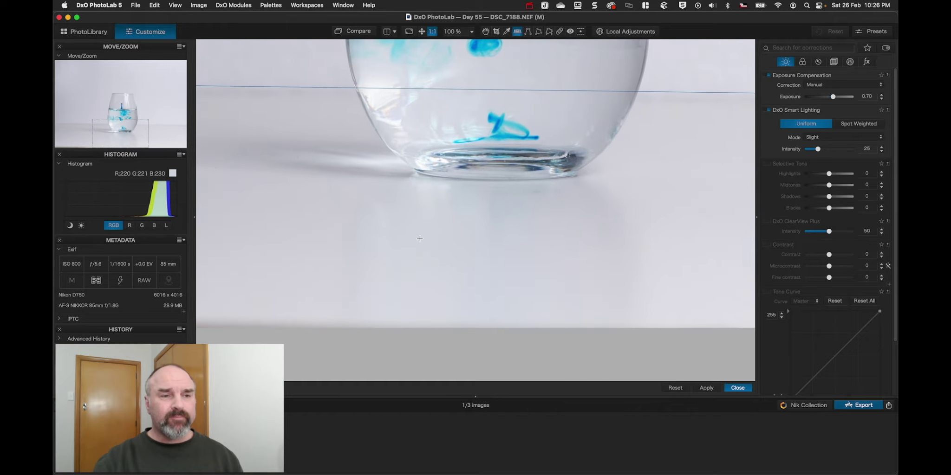
pyautogui.hscroll(-10, 419, 239)
pyautogui.hscroll(-3, 420, 239)
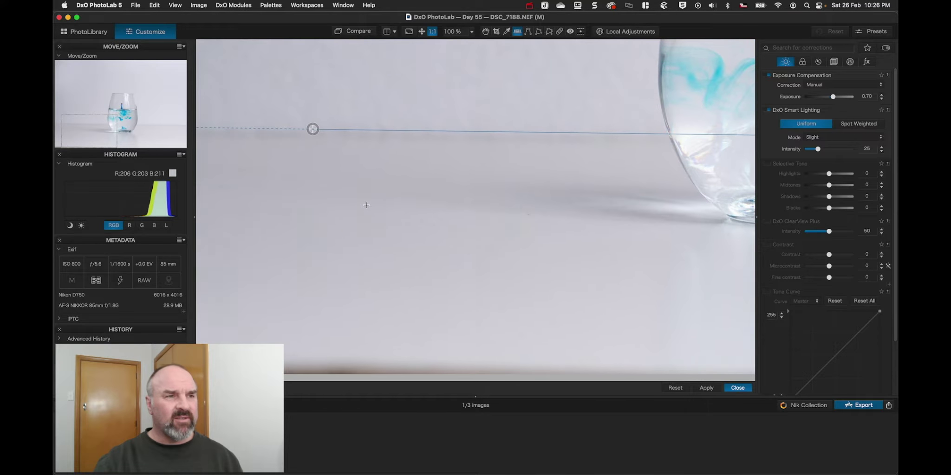
pyautogui.moveTo(312, 129); pyautogui.dragTo(312, 131)
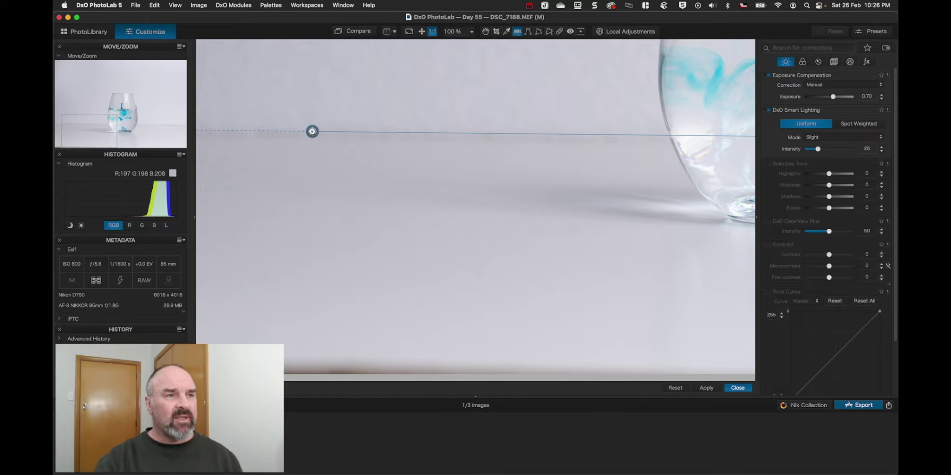
pyautogui.hscroll(5, 449, 159)
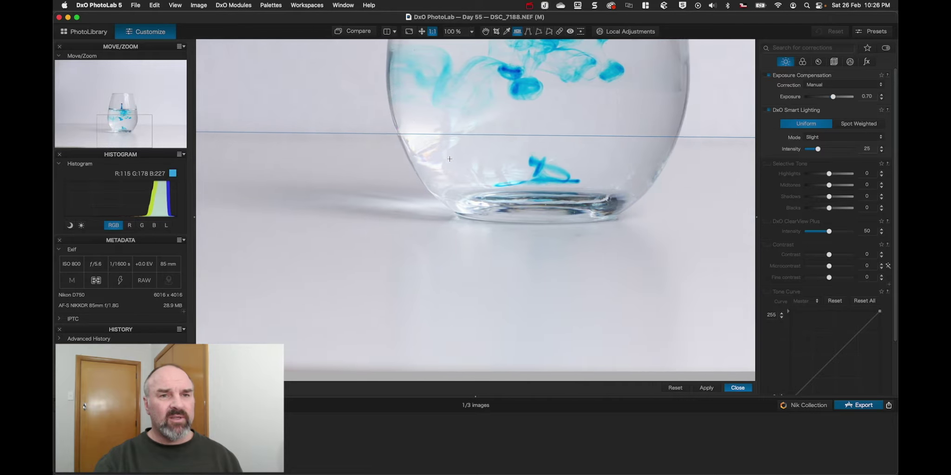
pyautogui.hscroll(6, 450, 159)
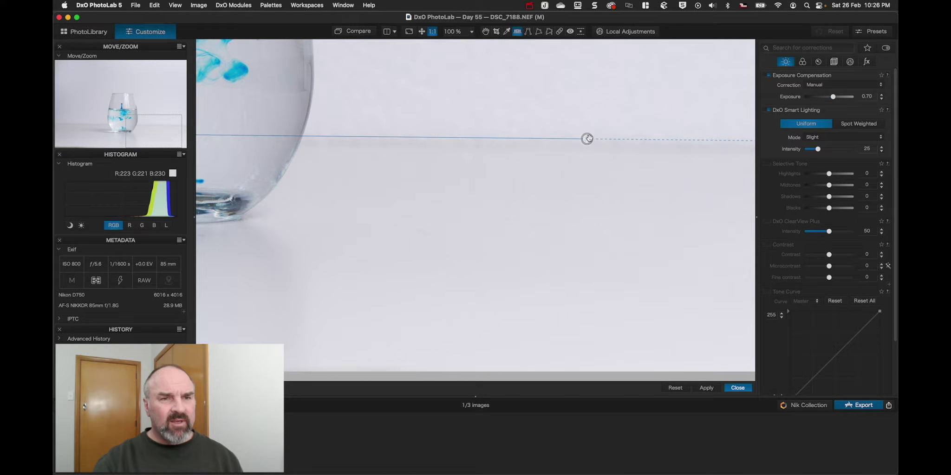
pyautogui.moveTo(589, 138); pyautogui.dragTo(591, 141)
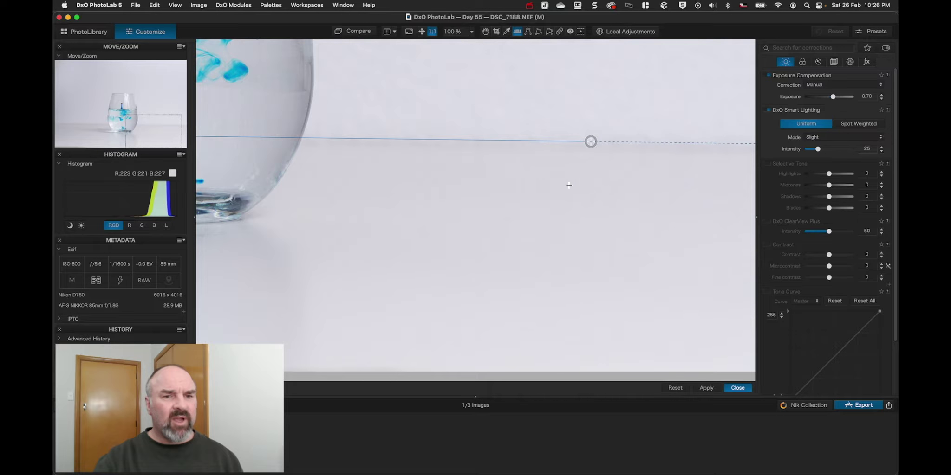
pyautogui.scroll(-4, 569, 183)
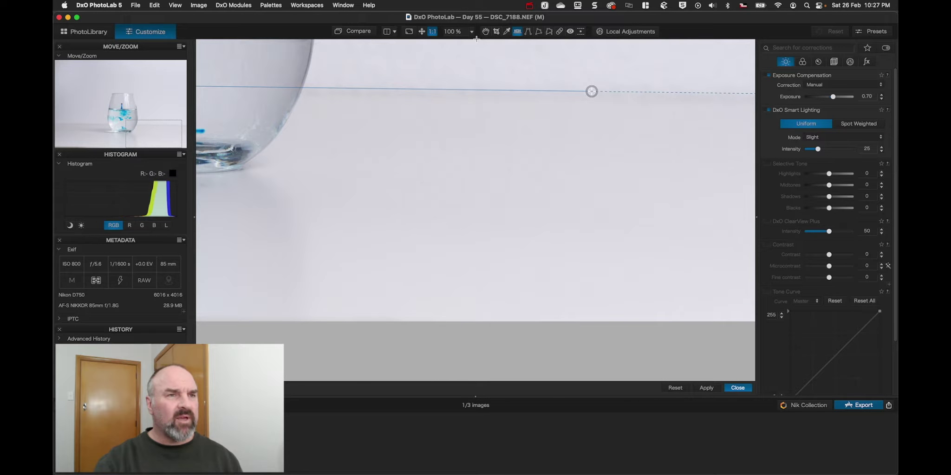
pyautogui.click(422, 31)
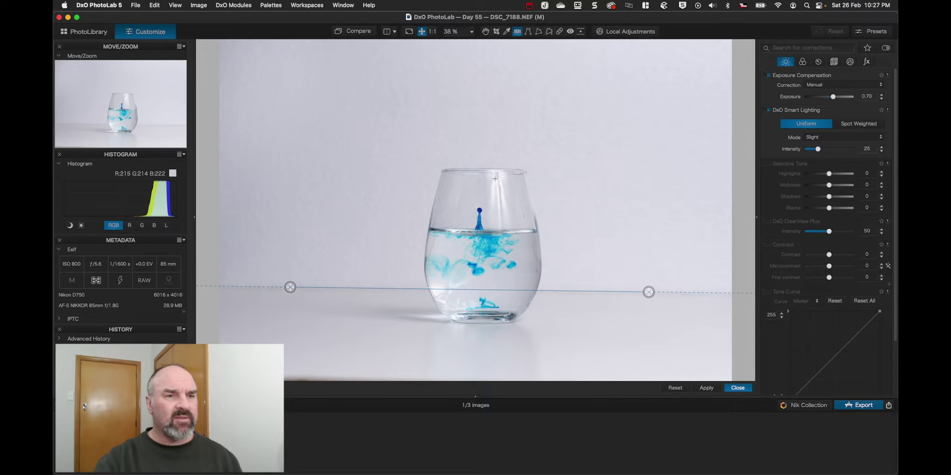
pyautogui.click(707, 388)
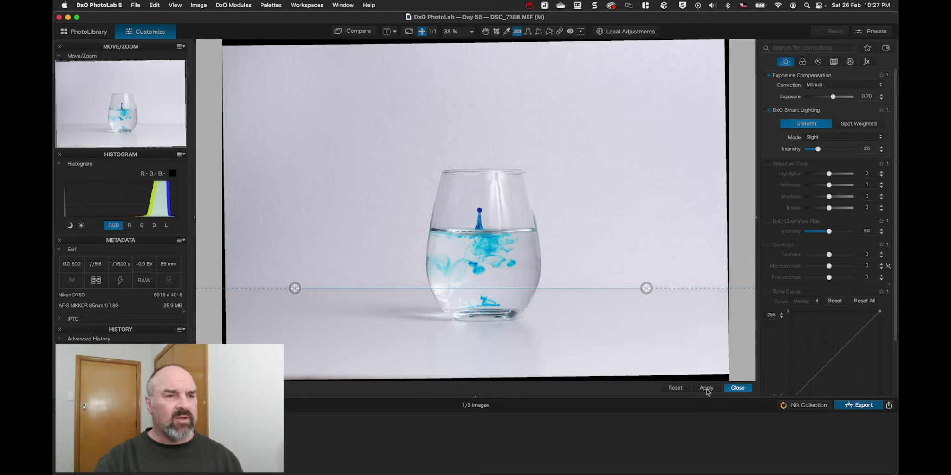
# - Enable the automatic crop with a 1:1 aspect ratio and finish the horizon correction
pyautogui.click(834, 62)
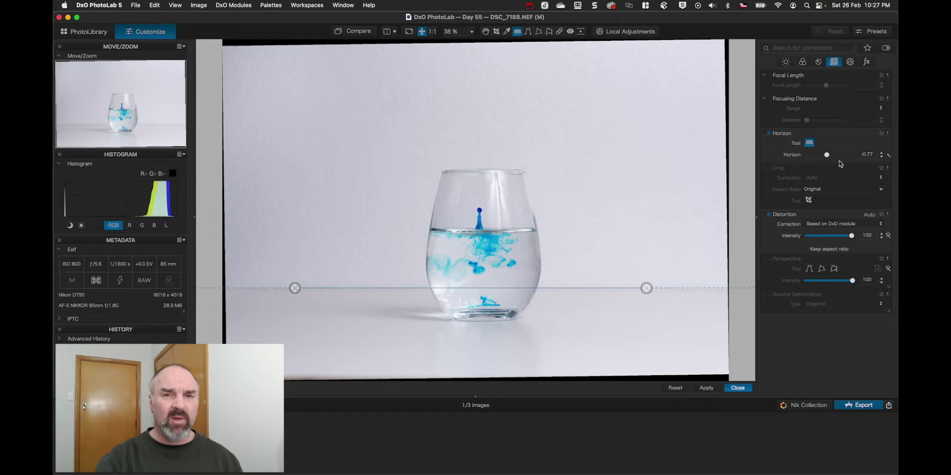
pyautogui.click(769, 169)
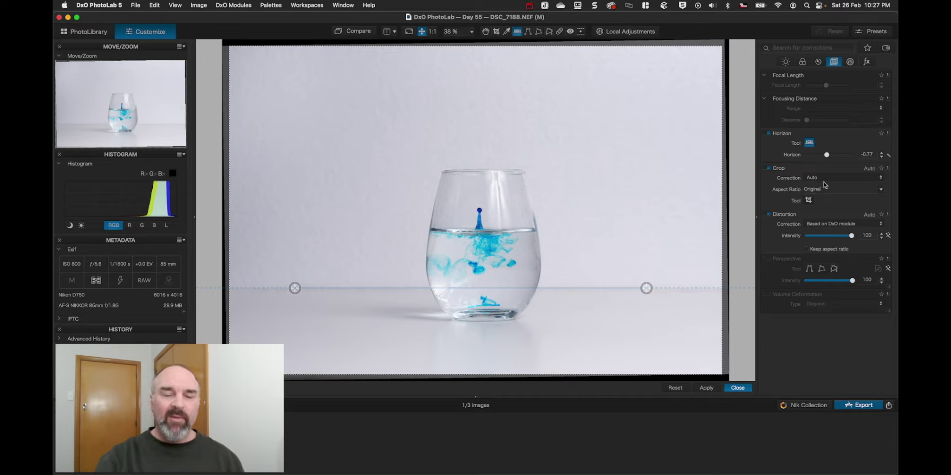
pyautogui.click(824, 188)
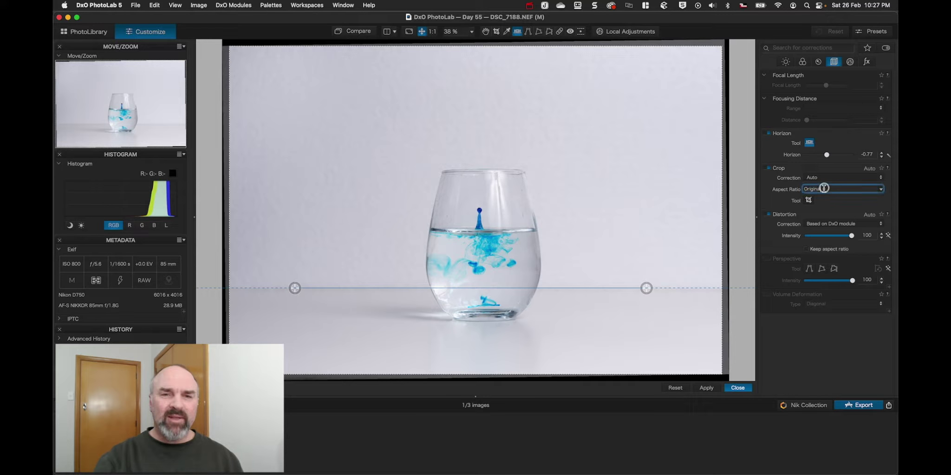
pyautogui.click(881, 191)
pyautogui.click(832, 212)
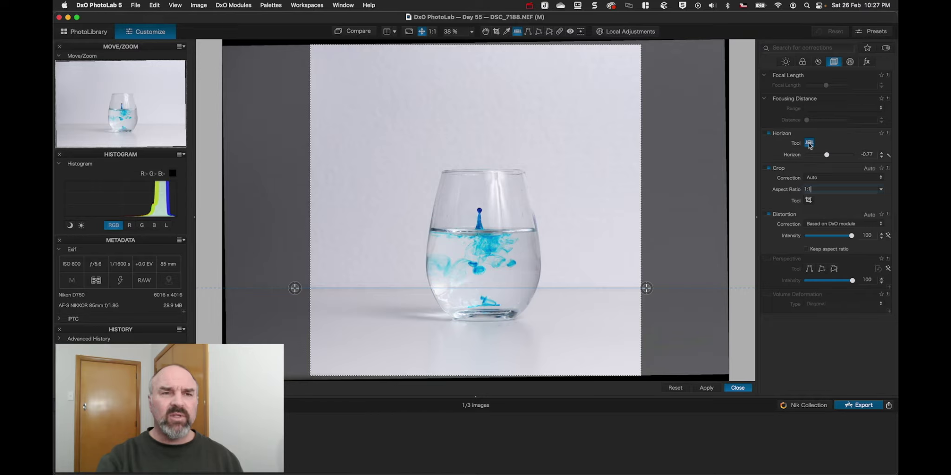
pyautogui.click(738, 389)
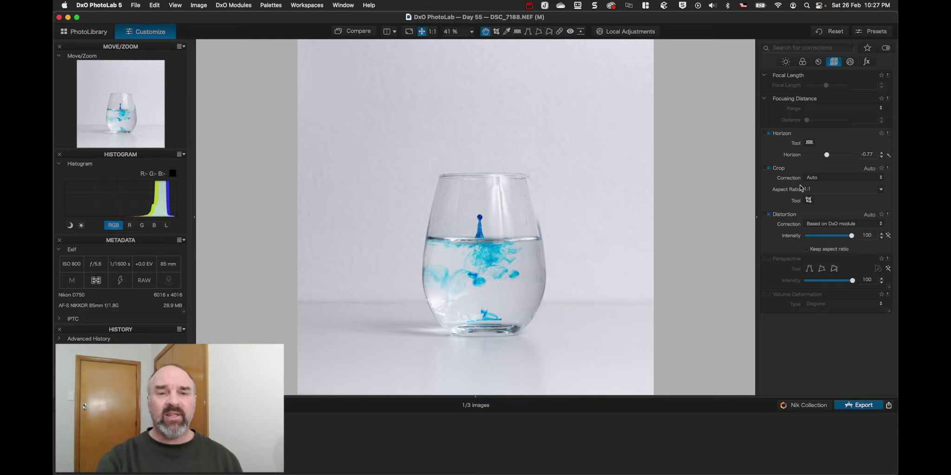
# - Shrink the square crop to about 3879 x 3882 px, reposition it around the glass, and accept it
pyautogui.click(808, 200)
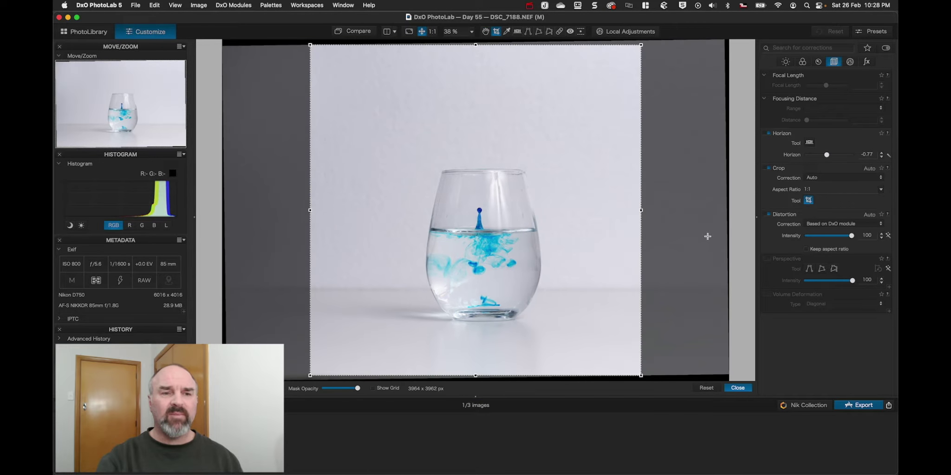
pyautogui.moveTo(549, 241); pyautogui.dragTo(552, 241)
pyautogui.moveTo(479, 376); pyautogui.dragTo(478, 369)
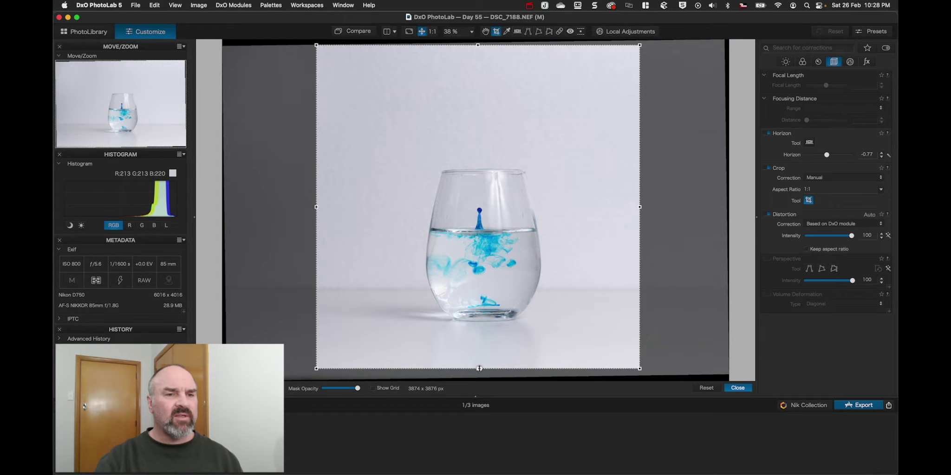
pyautogui.moveTo(492, 326); pyautogui.dragTo(534, 342)
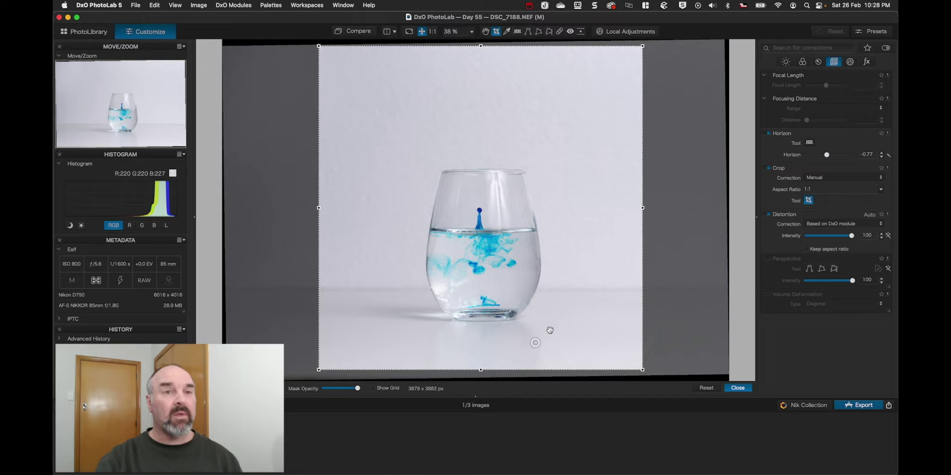
pyautogui.click(739, 387)
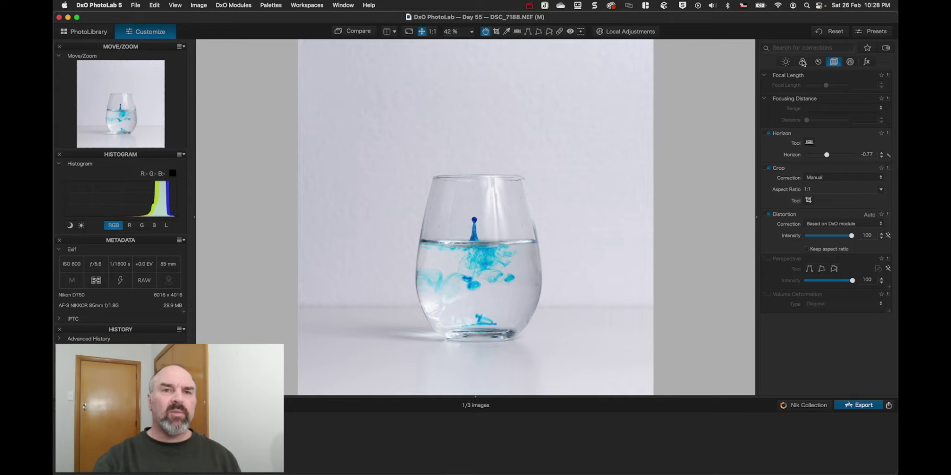
# - Enable the HSL correction for the blue channel and sample the blue dye in the glass as its color range
pyautogui.click(802, 62)
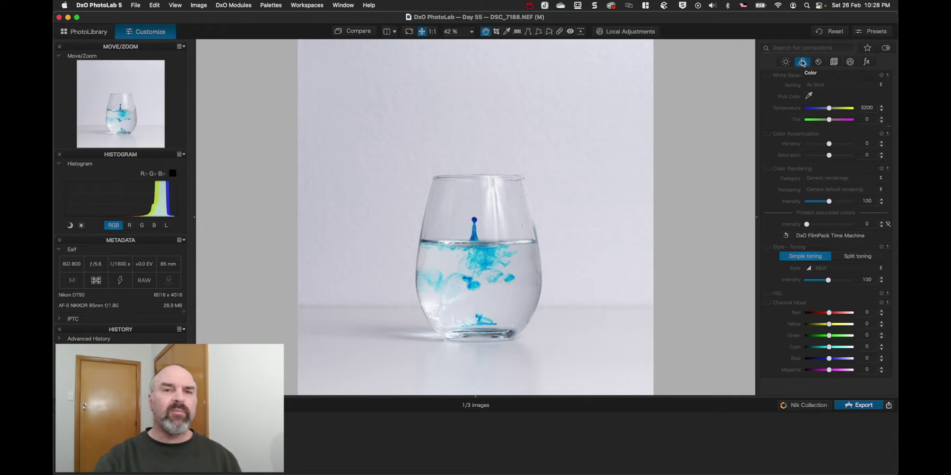
pyautogui.scroll(-1, 775, 229)
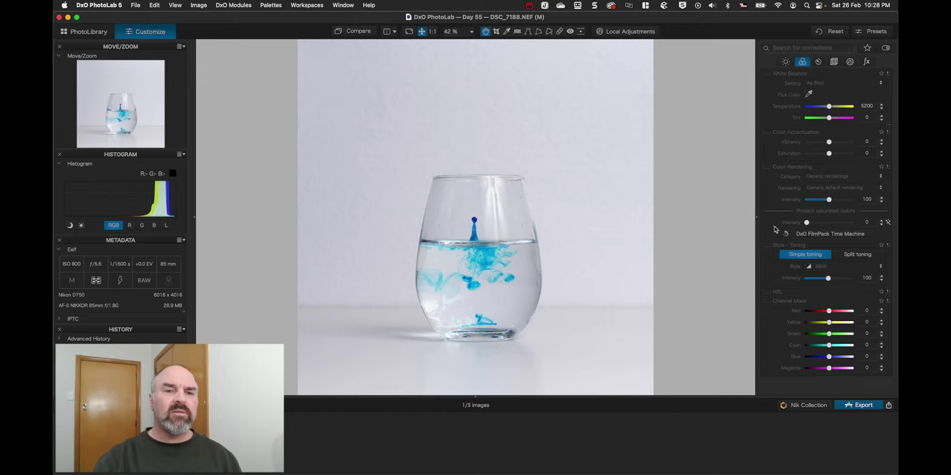
pyautogui.click(796, 295)
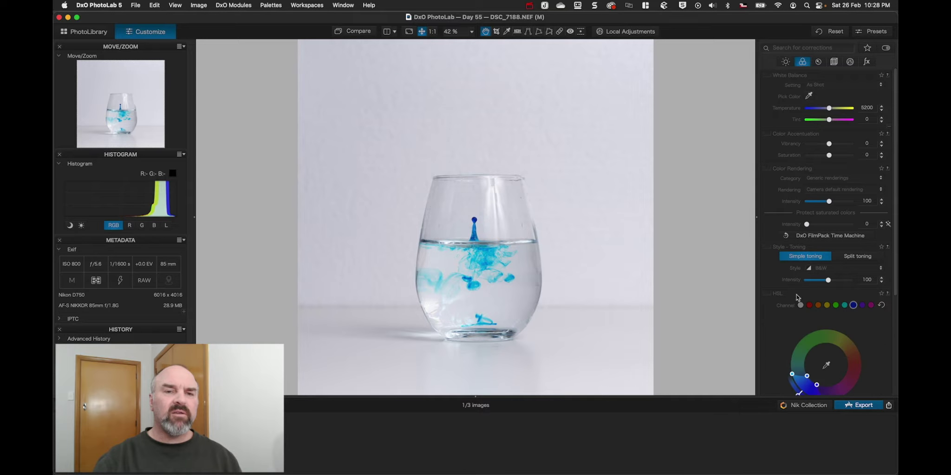
pyautogui.scroll(-4, 796, 297)
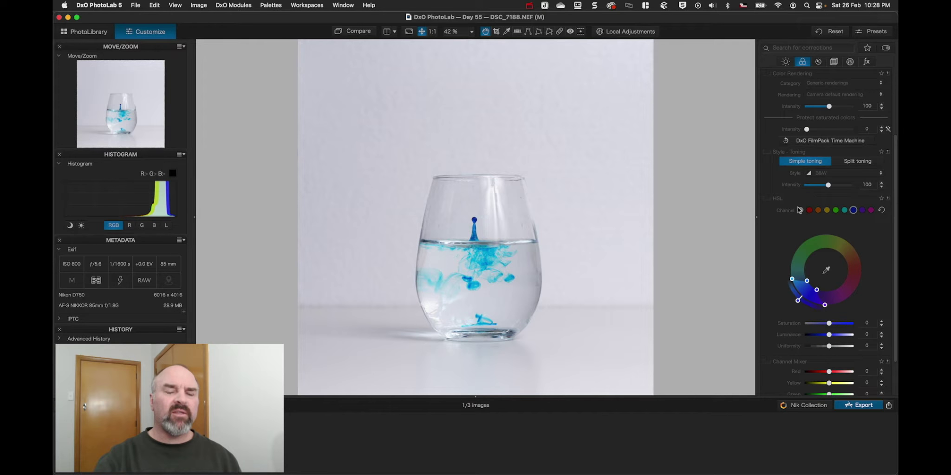
pyautogui.click(768, 198)
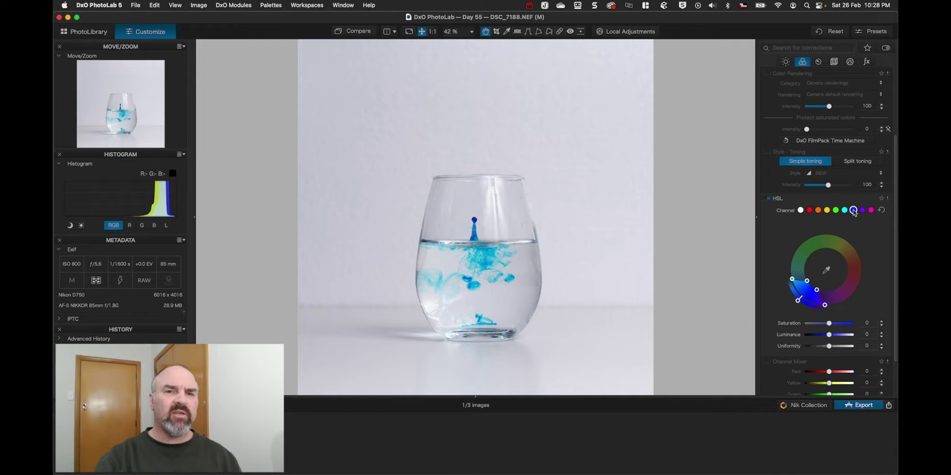
pyautogui.click(827, 273)
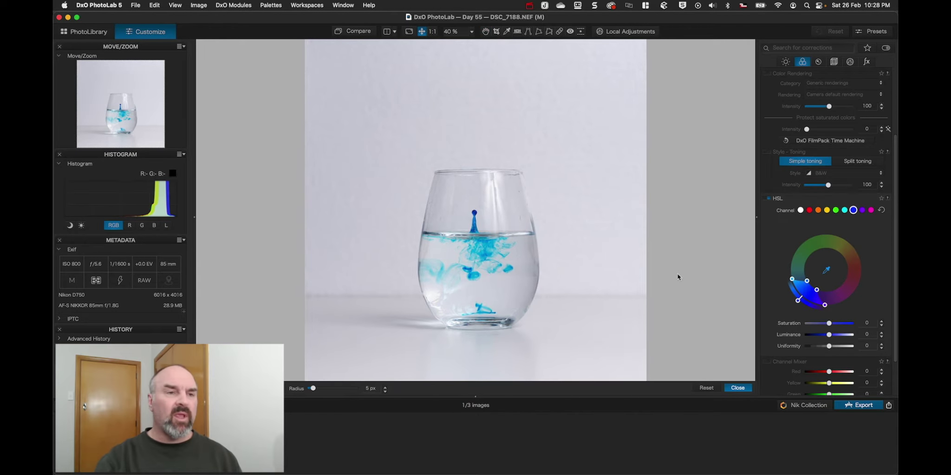
pyautogui.click(476, 251)
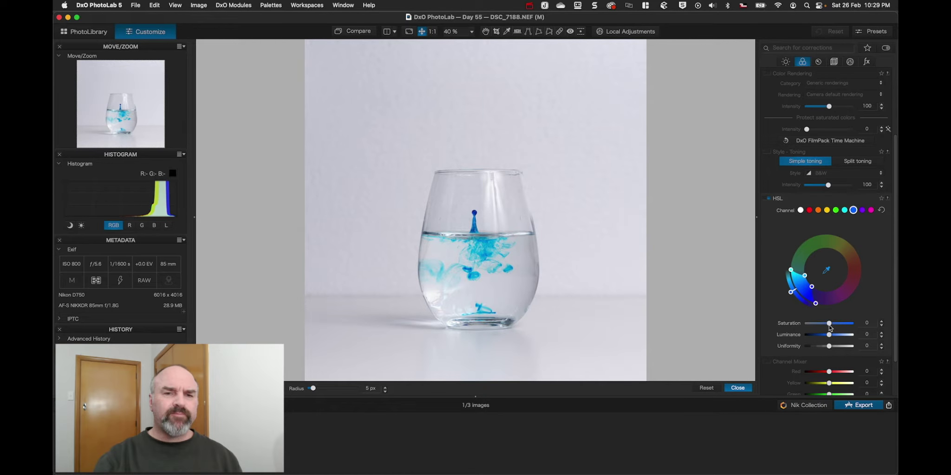
# - Try shifting the sampled dye color's hue to green and turn it back to blue
pyautogui.moveTo(791, 292); pyautogui.dragTo(784, 254)
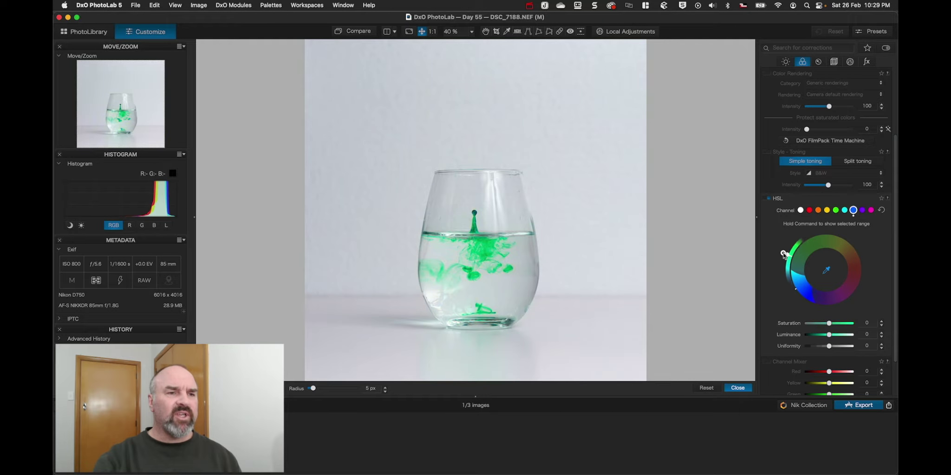
pyautogui.moveTo(783, 269); pyautogui.dragTo(784, 299)
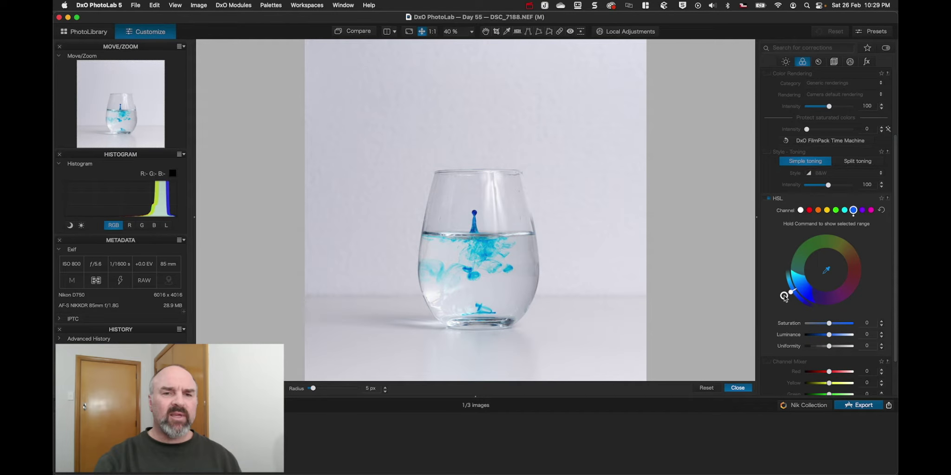
# - Set the sampled blue range's saturation to 11 and luminance to -10, and finish the color picking
pyautogui.moveTo(831, 325); pyautogui.dragTo(833, 326)
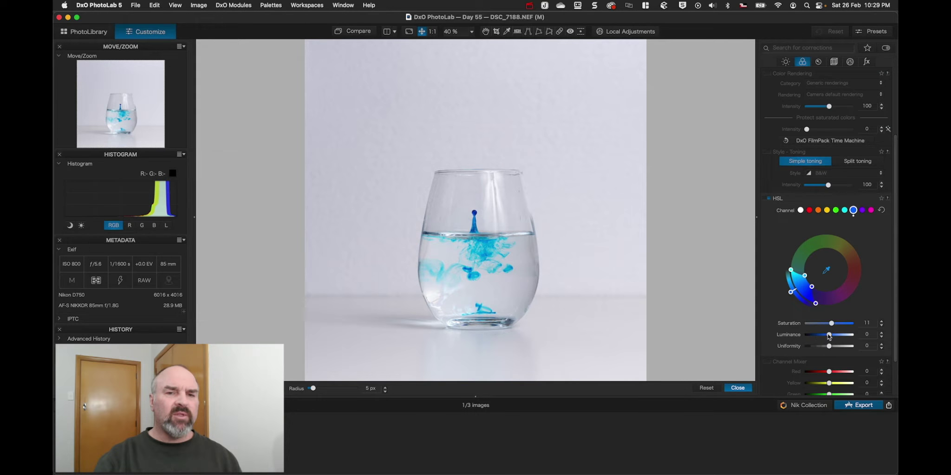
pyautogui.moveTo(830, 336); pyautogui.dragTo(827, 337)
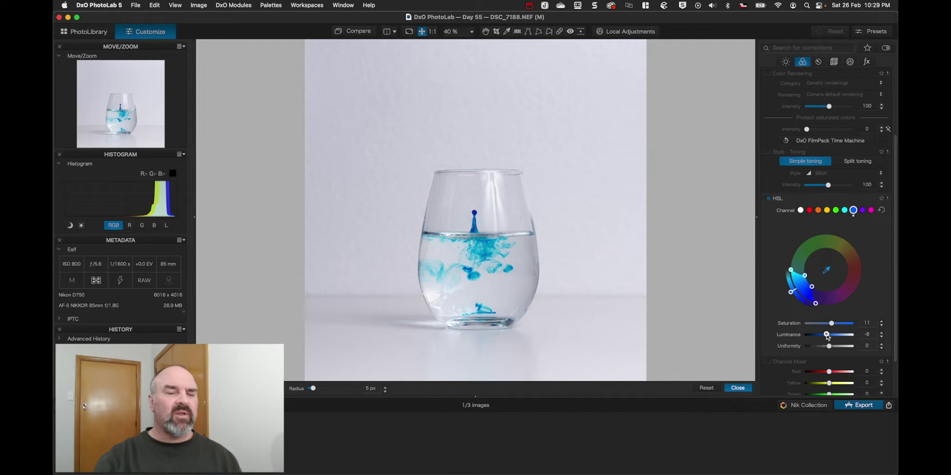
pyautogui.moveTo(827, 336); pyautogui.dragTo(827, 337)
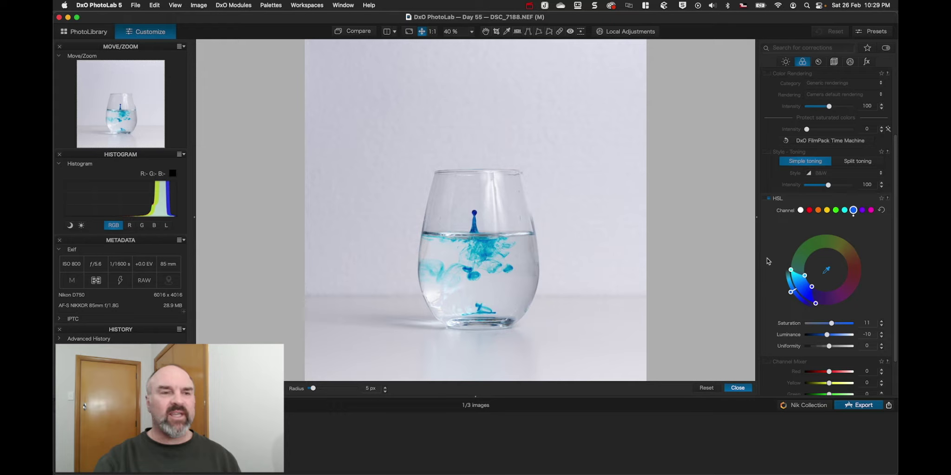
pyautogui.click(813, 199)
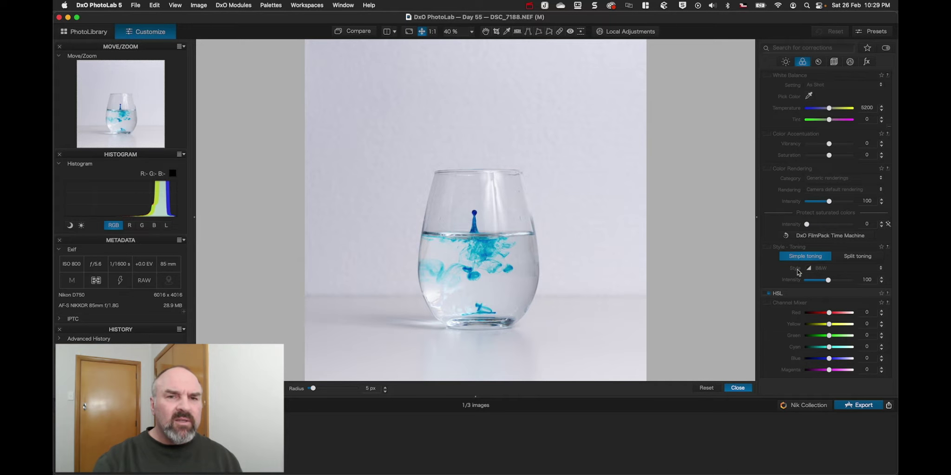
pyautogui.click(794, 298)
pyautogui.scroll(-3, 804, 335)
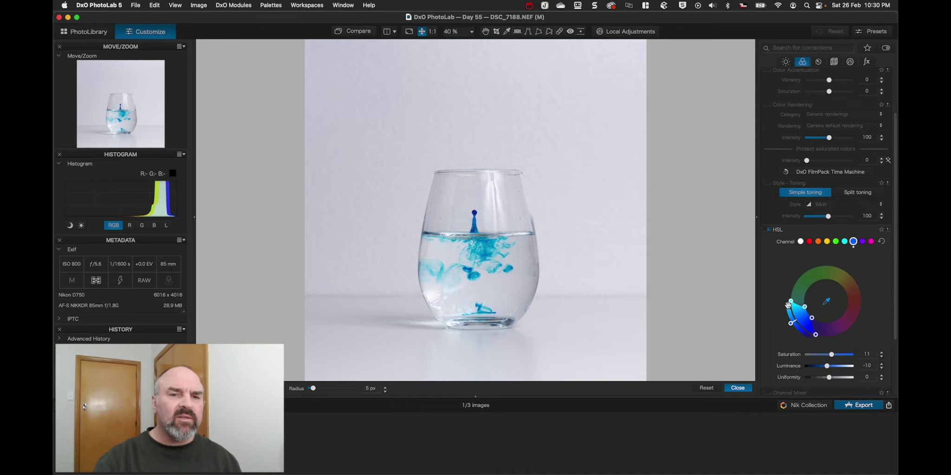
pyautogui.click(826, 303)
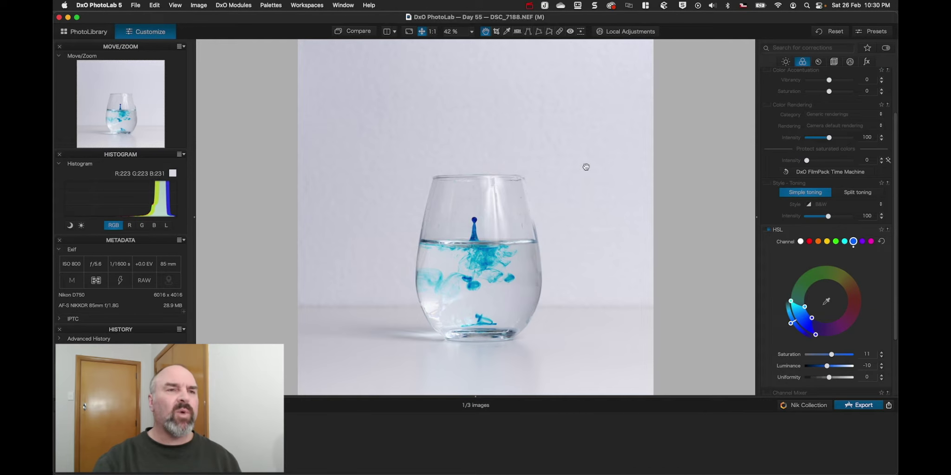
# - Create a new local adjustment brush mask of size 230 and paint it over the wall behind the glass
pyautogui.click(621, 32)
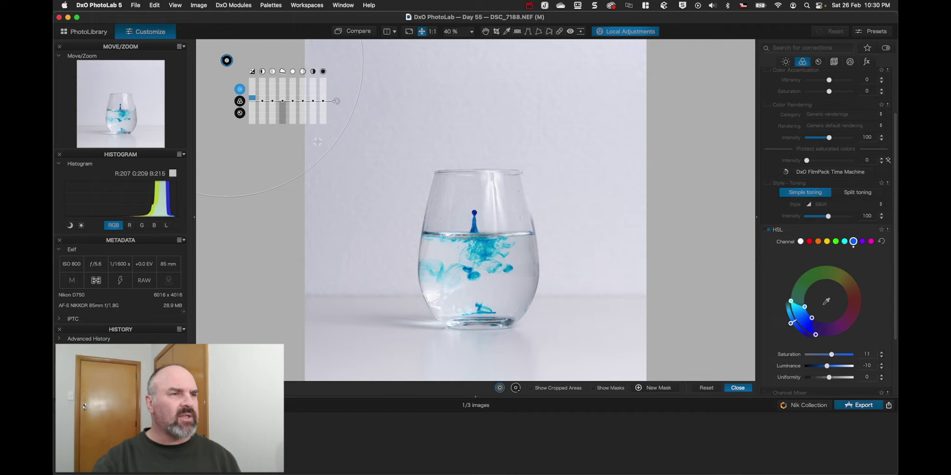
pyautogui.click(347, 32)
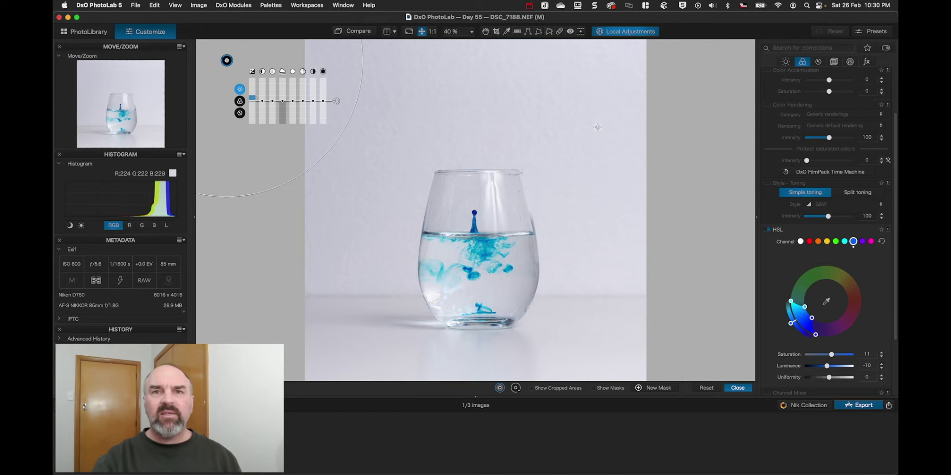
pyautogui.click(582, 113)
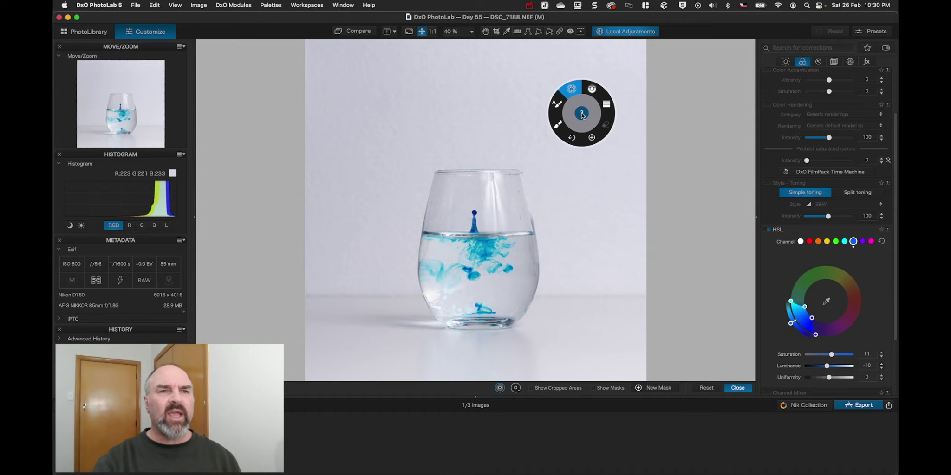
pyautogui.click(592, 138)
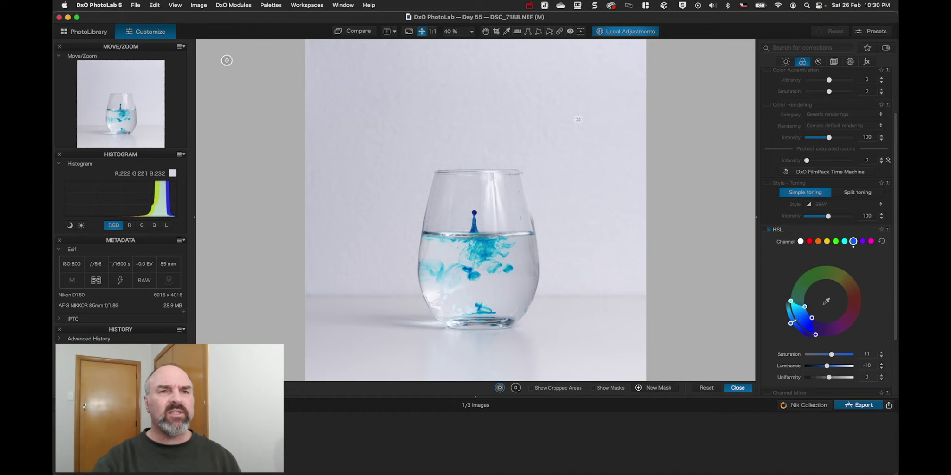
pyautogui.click(578, 120)
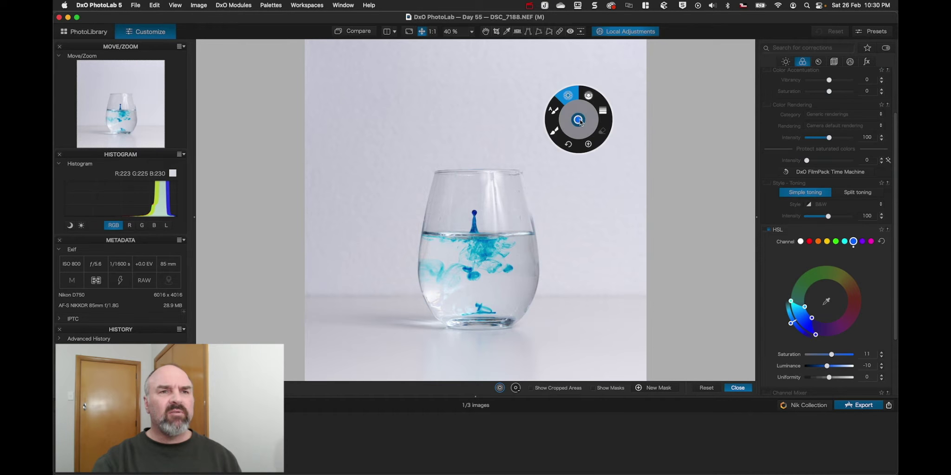
pyautogui.click(556, 131)
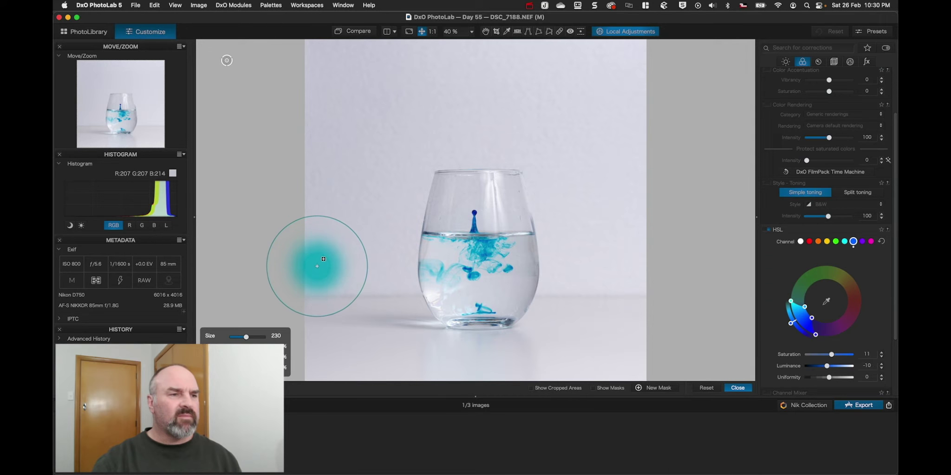
pyautogui.moveTo(323, 266)
pyautogui.mouseDown()
pyautogui.moveTo(392, 277)
pyautogui.moveTo(398, 196)
pyautogui.moveTo(414, 153)
pyautogui.moveTo(511, 151)
pyautogui.moveTo(528, 151)
pyautogui.moveTo(562, 227)
pyautogui.moveTo(562, 285)
pyautogui.moveTo(646, 281)
pyautogui.moveTo(638, 47)
pyautogui.moveTo(309, 42)
pyautogui.moveTo(303, 193)
pyautogui.moveTo(315, 225)
pyautogui.moveTo(346, 223)
pyautogui.moveTo(330, 70)
pyautogui.moveTo(600, 77)
pyautogui.moveTo(613, 79)
pyautogui.moveTo(337, 92)
pyautogui.moveTo(617, 101)
pyautogui.moveTo(335, 126)
pyautogui.moveTo(357, 135)
pyautogui.moveTo(352, 180)
pyautogui.moveTo(373, 170)
pyautogui.moveTo(365, 210)
pyautogui.moveTo(372, 157)
pyautogui.moveTo(410, 120)
pyautogui.moveTo(559, 108)
pyautogui.moveTo(602, 165)
pyautogui.moveTo(608, 265)
pyautogui.moveTo(569, 134)
pyautogui.moveTo(609, 232)
pyautogui.mouseUp()
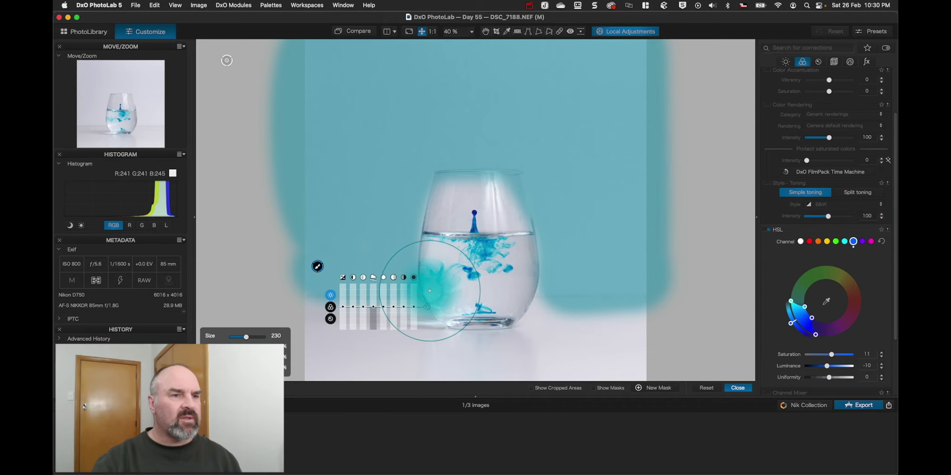
# - Erase the mask from the glass with a smaller eraser, following the rim and sides
pyautogui.rightClick(459, 258)
pyautogui.click(482, 269)
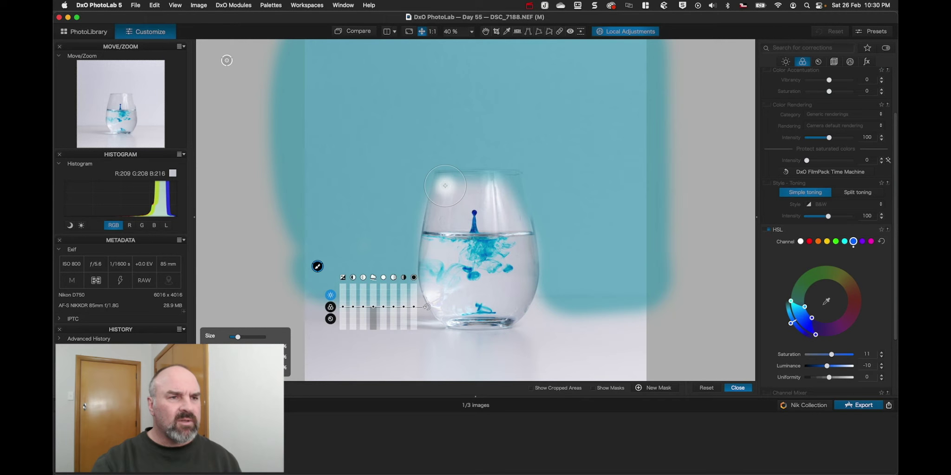
pyautogui.moveTo(446, 185)
pyautogui.mouseDown()
pyautogui.moveTo(512, 183)
pyautogui.moveTo(522, 285)
pyautogui.mouseUp()
pyautogui.moveTo(446, 191)
pyautogui.mouseDown()
pyautogui.moveTo(445, 302)
pyautogui.moveTo(447, 182)
pyautogui.moveTo(509, 181)
pyautogui.moveTo(473, 182)
pyautogui.moveTo(468, 250)
pyautogui.mouseUp()
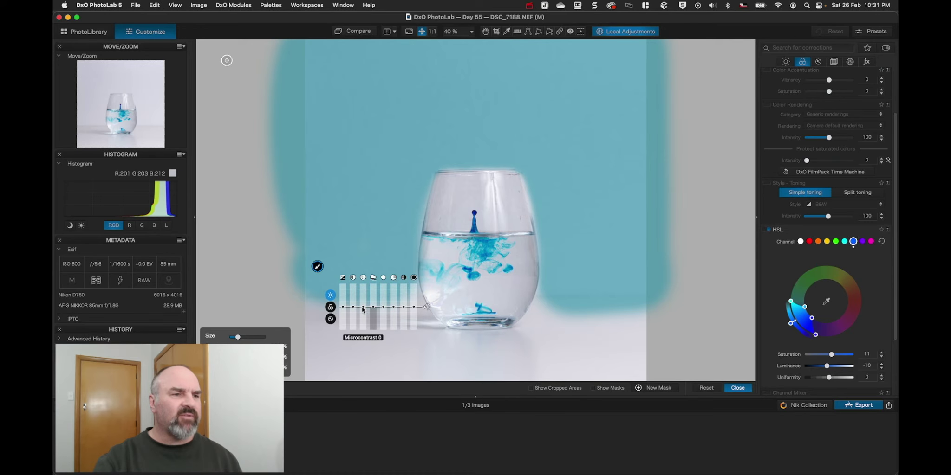
# - Lower the masked wall's microcontrast to its minimum and compare the photo before and after
pyautogui.moveTo(363, 308); pyautogui.dragTo(363, 340)
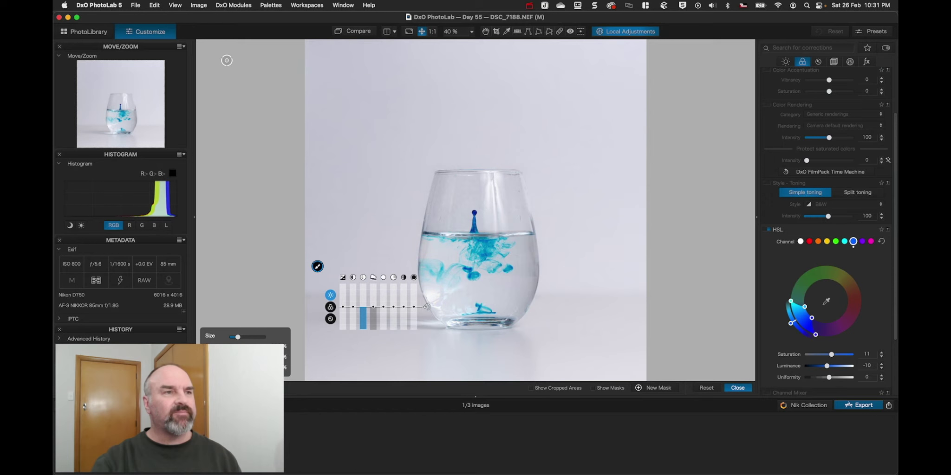
pyautogui.click(358, 31)
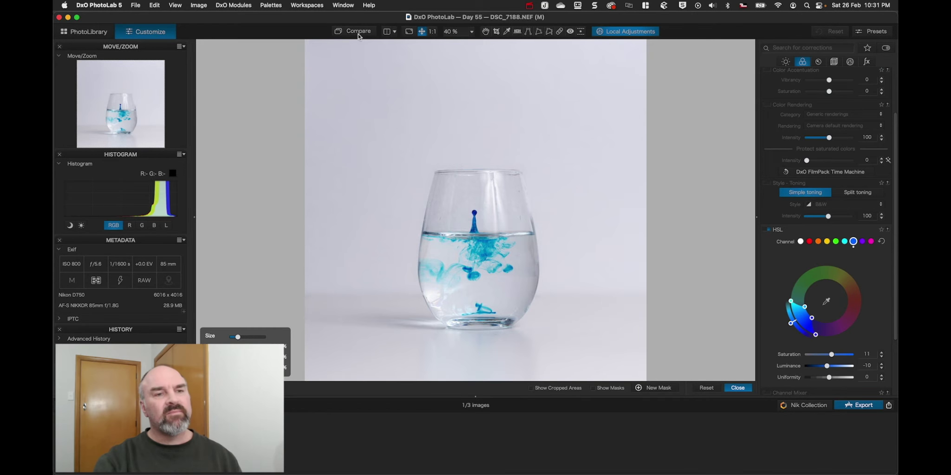
pyautogui.click(358, 34)
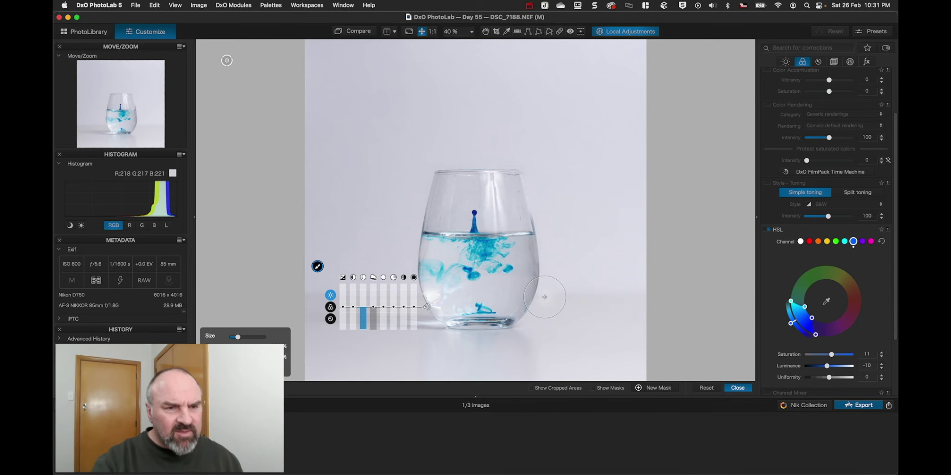
# - Erase the mask along the table's back edge on both sides of the glass, checking the mask overlay
pyautogui.press('m')
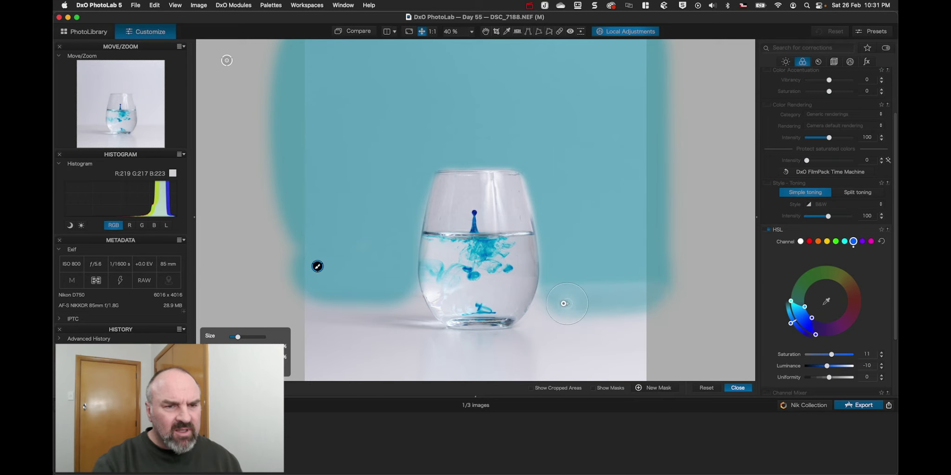
pyautogui.click(431, 310)
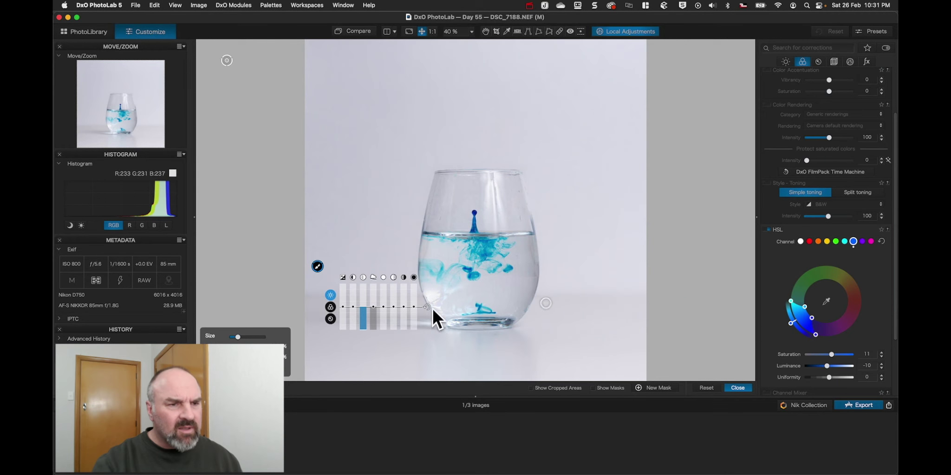
pyautogui.press('m')
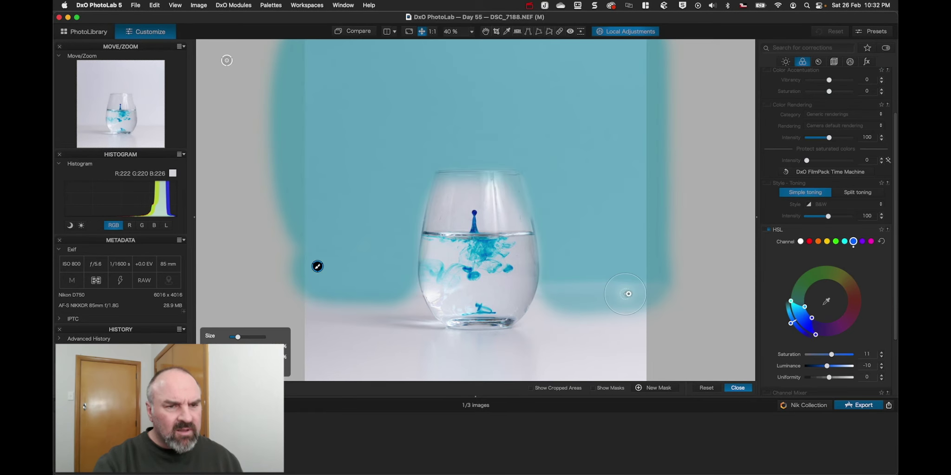
pyautogui.press('m')
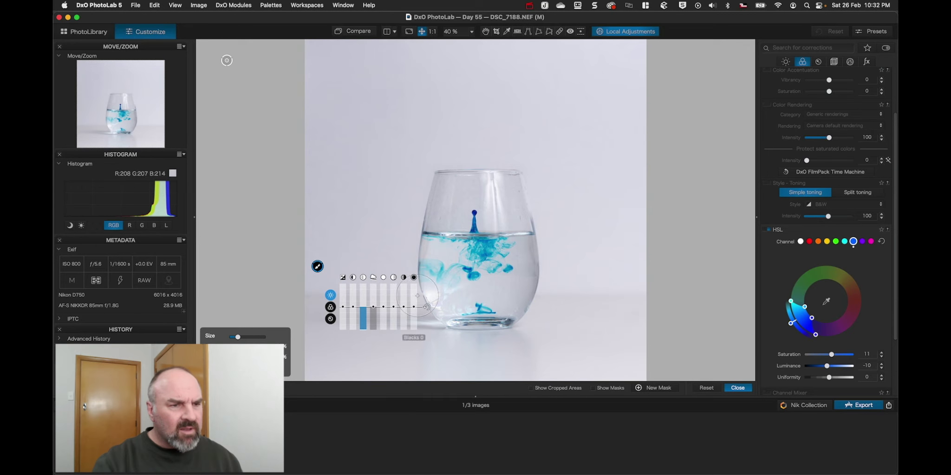
pyautogui.press('m')
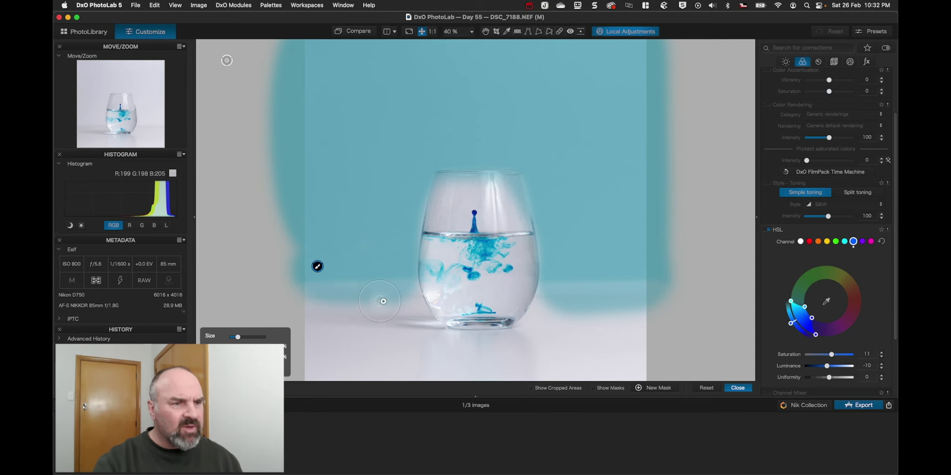
pyautogui.press('m')
# - Compare the wall's smoothed texture with the reference version of the photo
pyautogui.moveTo(226, 60)
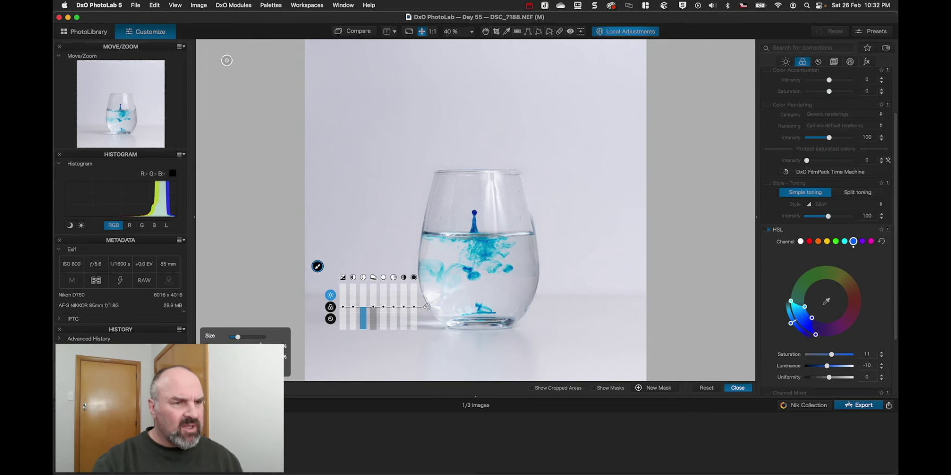
pyautogui.click(357, 33)
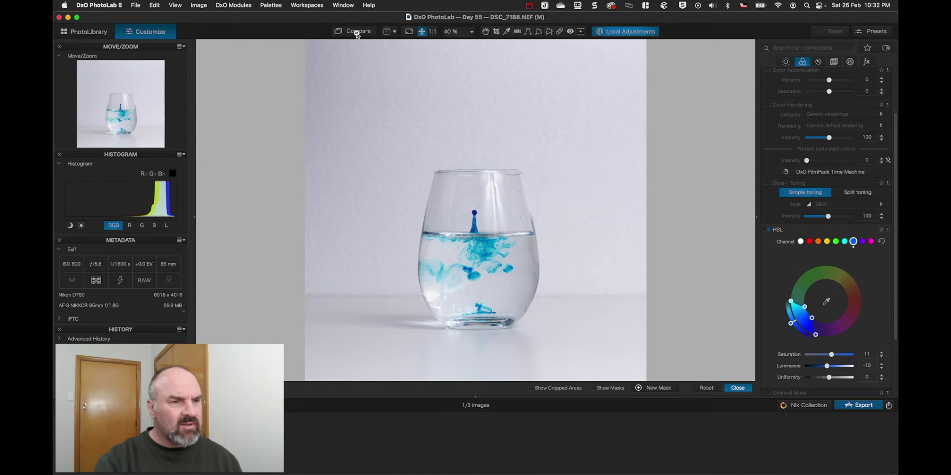
pyautogui.click(356, 32)
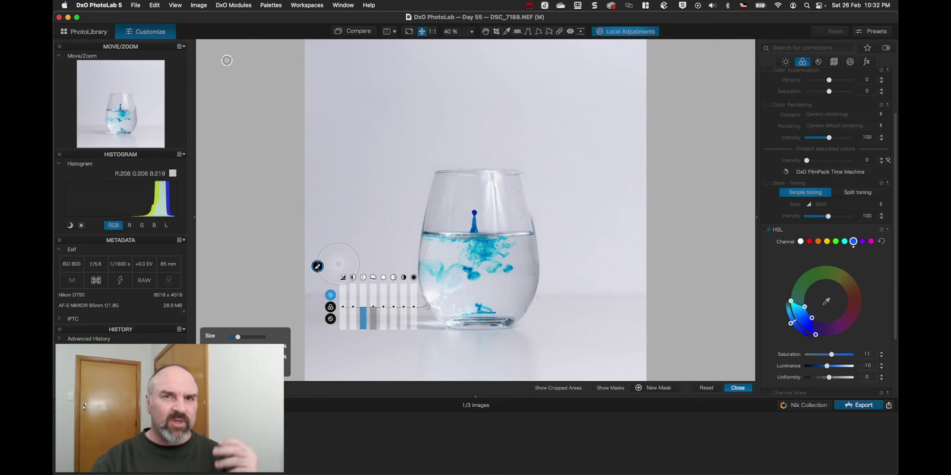
# - Finish the local adjustments and repair the mark inside the glass's upper right side, sampling the clean area just to its left
pyautogui.click(318, 267)
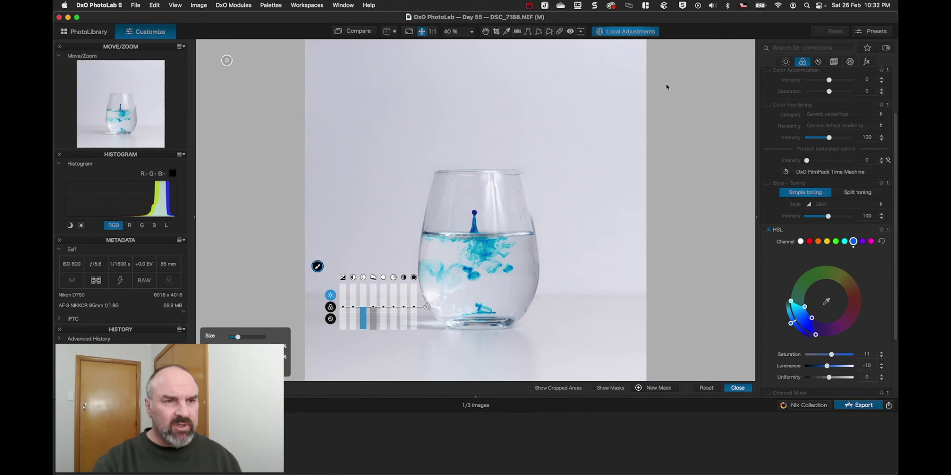
pyautogui.click(738, 389)
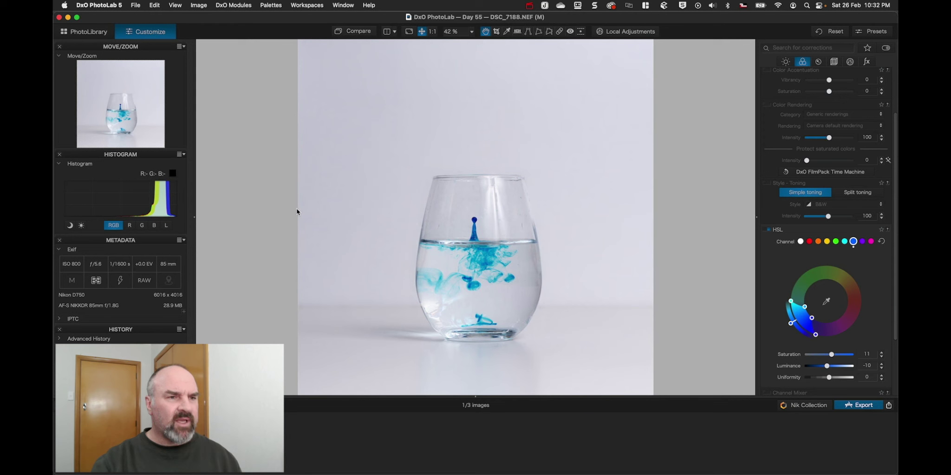
pyautogui.click(516, 226)
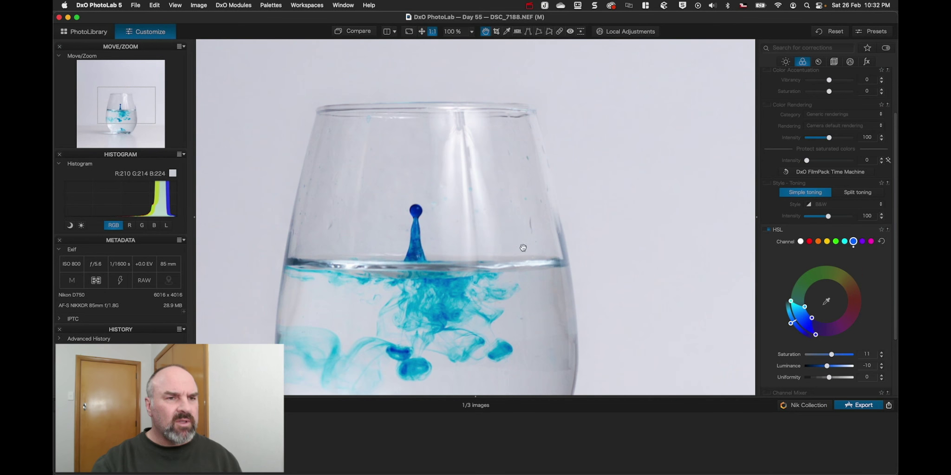
pyautogui.moveTo(530, 239); pyautogui.dragTo(516, 250)
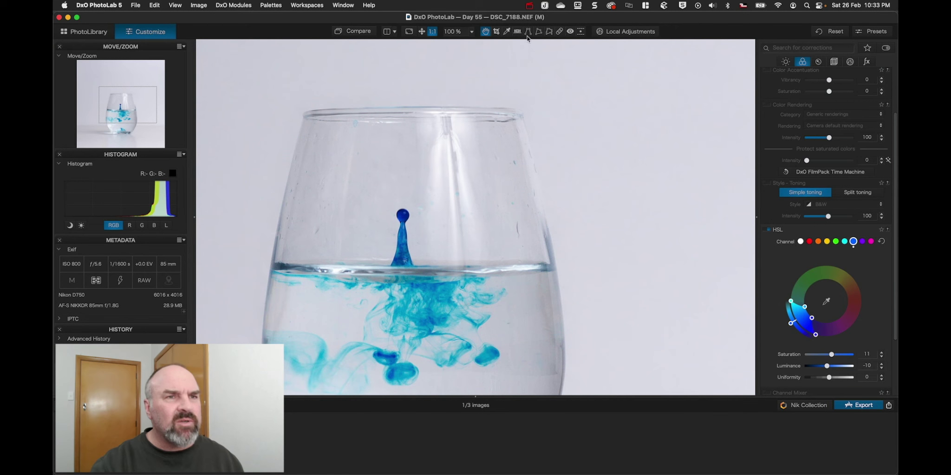
pyautogui.click(560, 31)
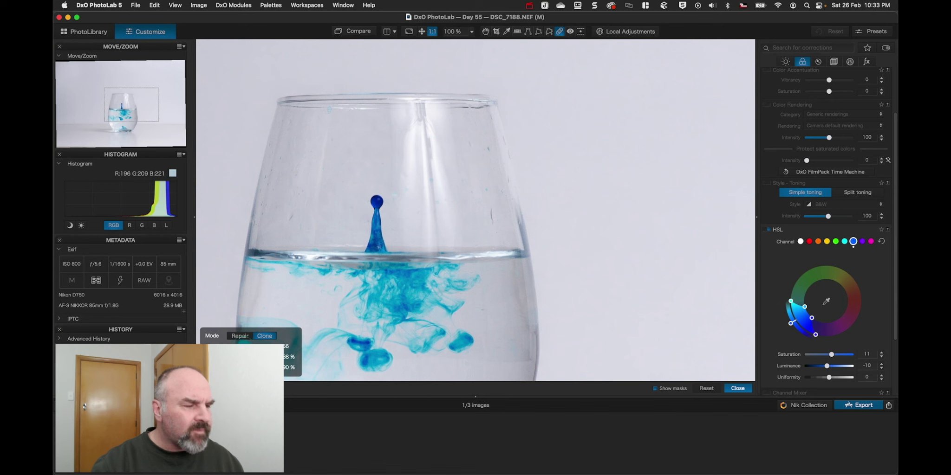
pyautogui.click(232, 339)
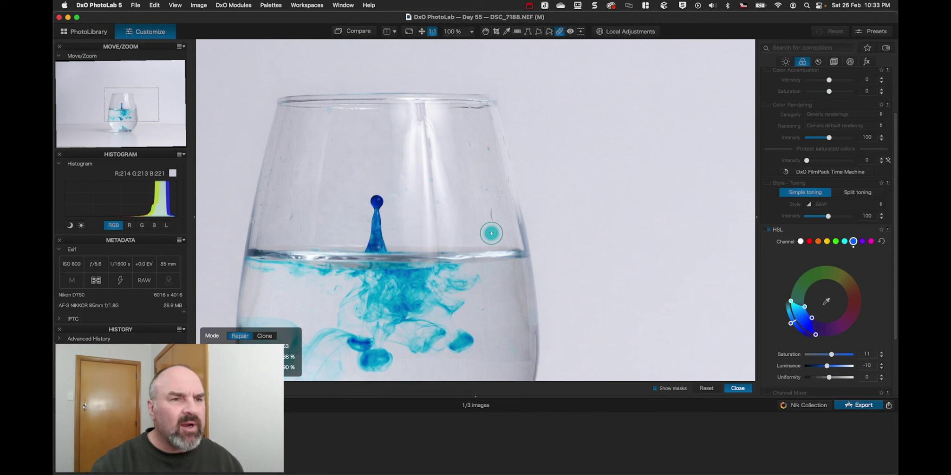
pyautogui.moveTo(490, 217); pyautogui.dragTo(493, 214)
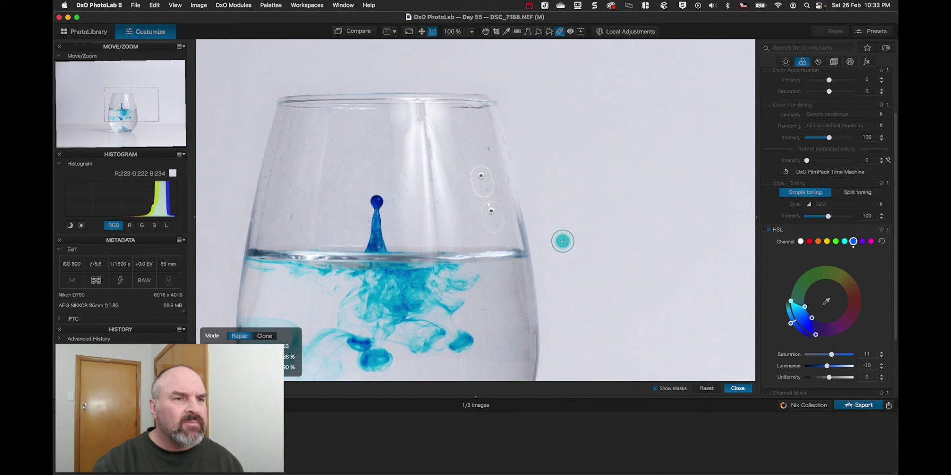
pyautogui.moveTo(481, 176); pyautogui.dragTo(469, 215)
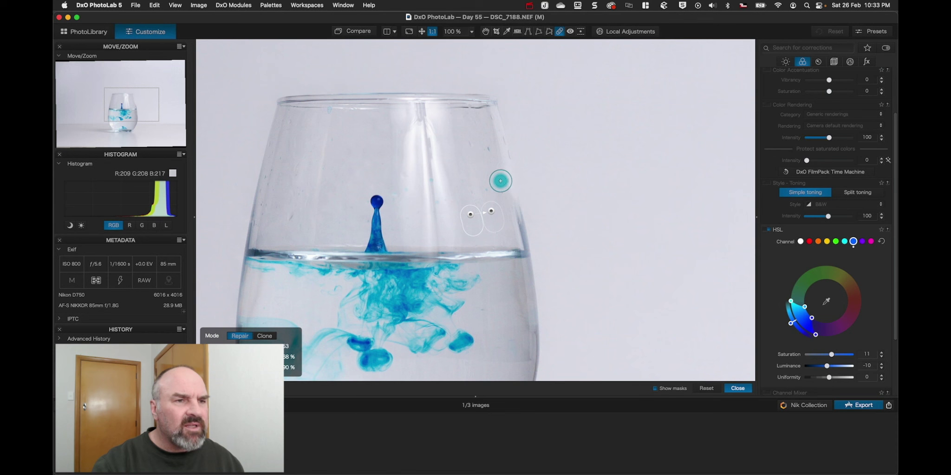
# - Repair the small blemishes near the glass's upper right rim and on its left side above the waterline, and finish the retouching
pyautogui.click(489, 149)
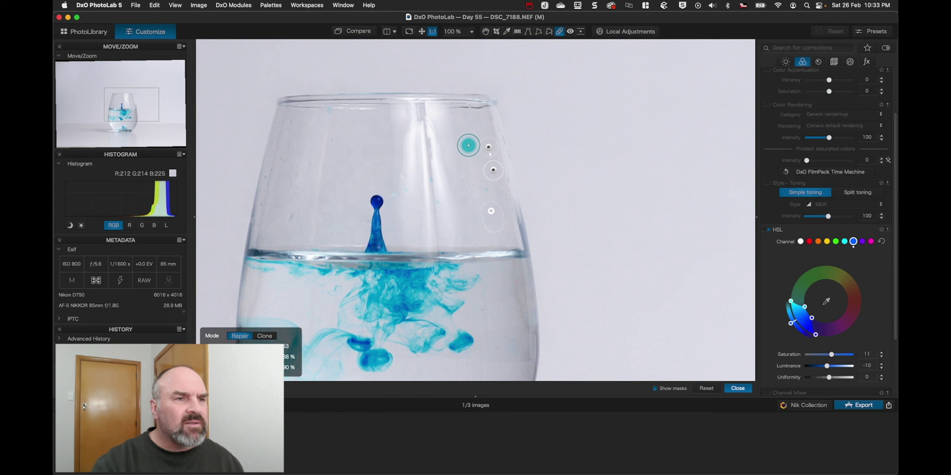
pyautogui.click(288, 217)
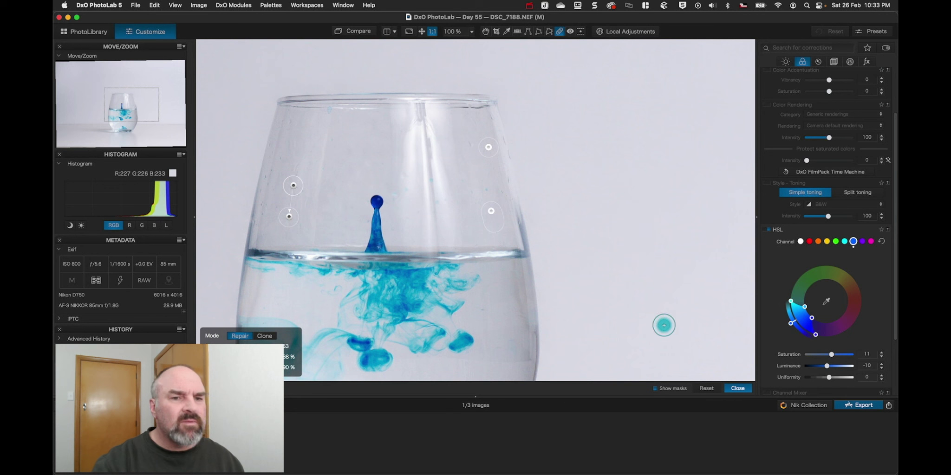
pyautogui.click(736, 389)
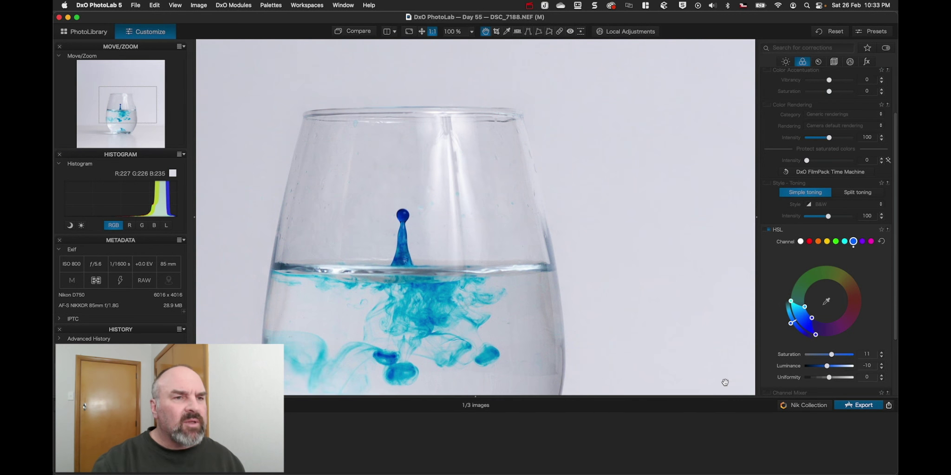
# - Fit the whole photo in view and compare the edited version with the original
pyautogui.click(421, 31)
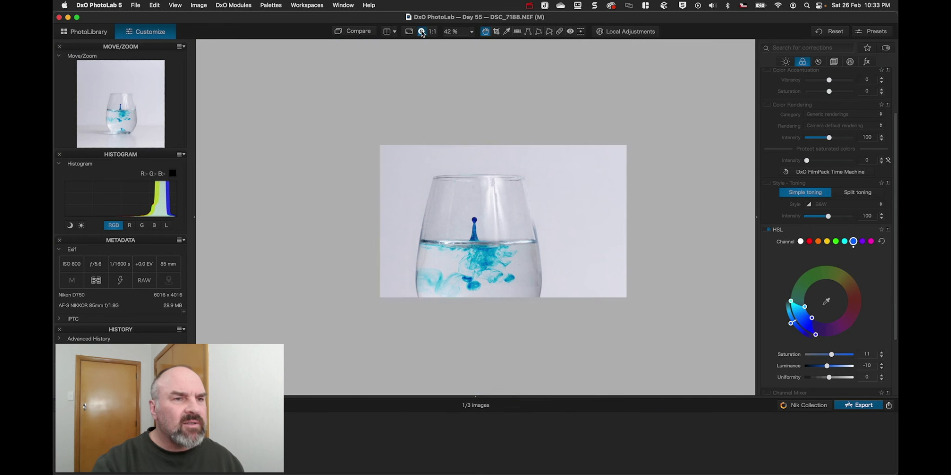
pyautogui.click(361, 33)
pyautogui.click(362, 32)
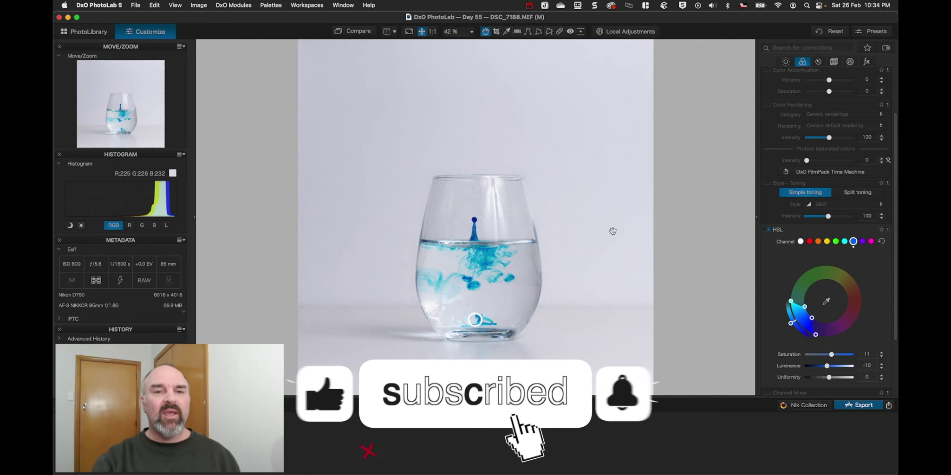
# - Set the master tone curve's white point to input 243 and output 253, and its black point to input 3
pyautogui.click(785, 62)
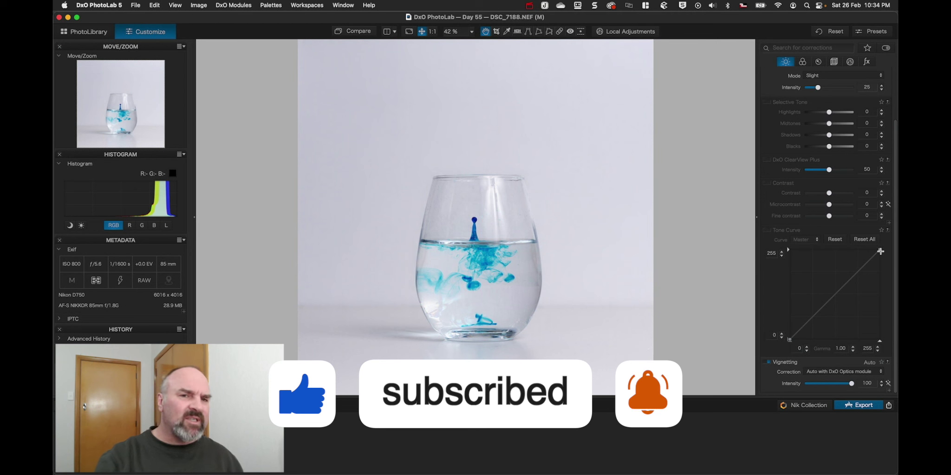
pyautogui.moveTo(879, 250); pyautogui.dragTo(876, 251)
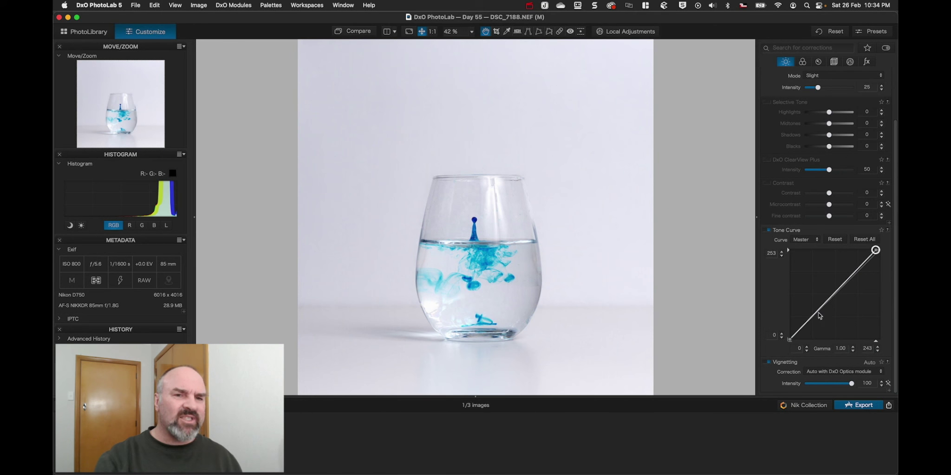
pyautogui.moveTo(789, 339); pyautogui.dragTo(791, 339)
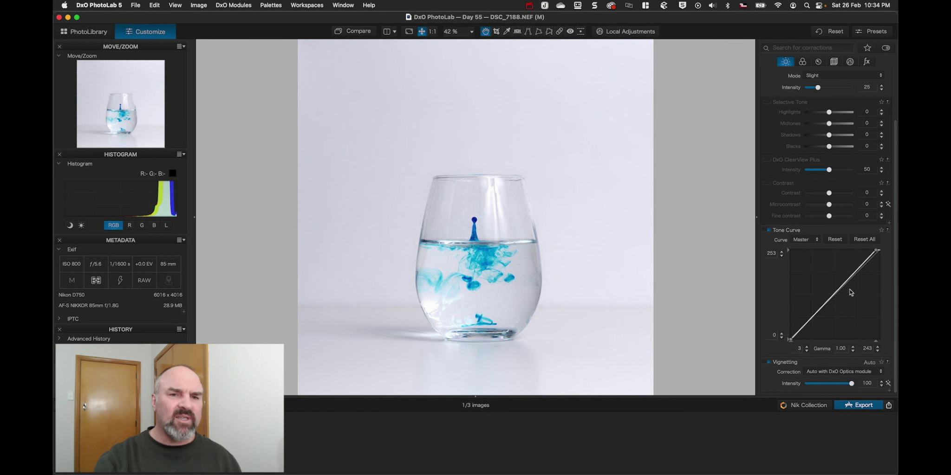
# - Shape the tone curve with one point in the shadows and one in the highlights, and compare the photo with and without the curve
pyautogui.click(821, 309)
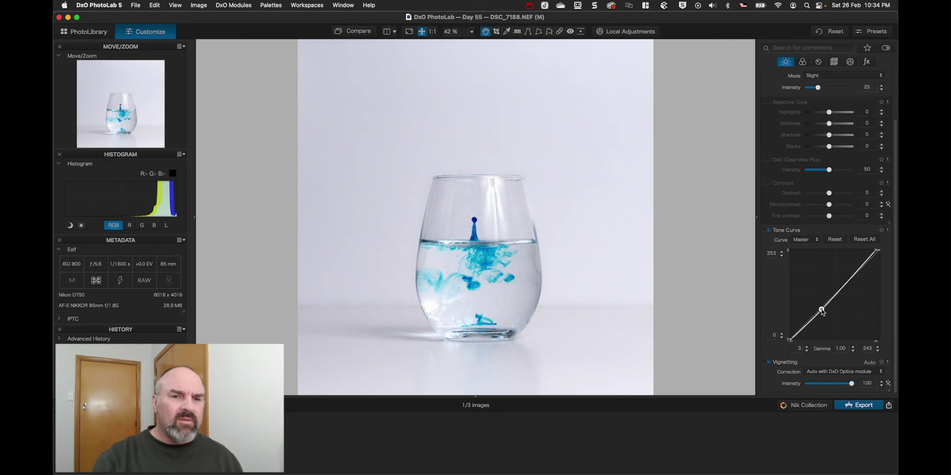
pyautogui.click(851, 277)
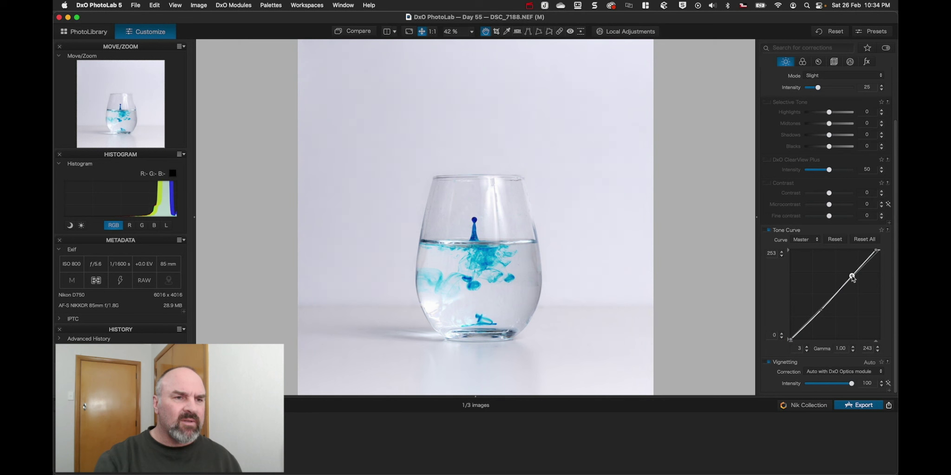
pyautogui.click(766, 230)
pyautogui.click(766, 230)
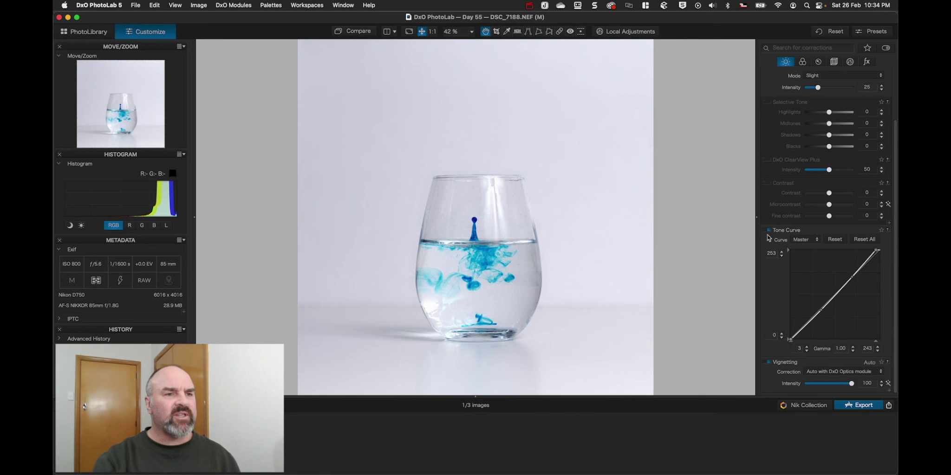